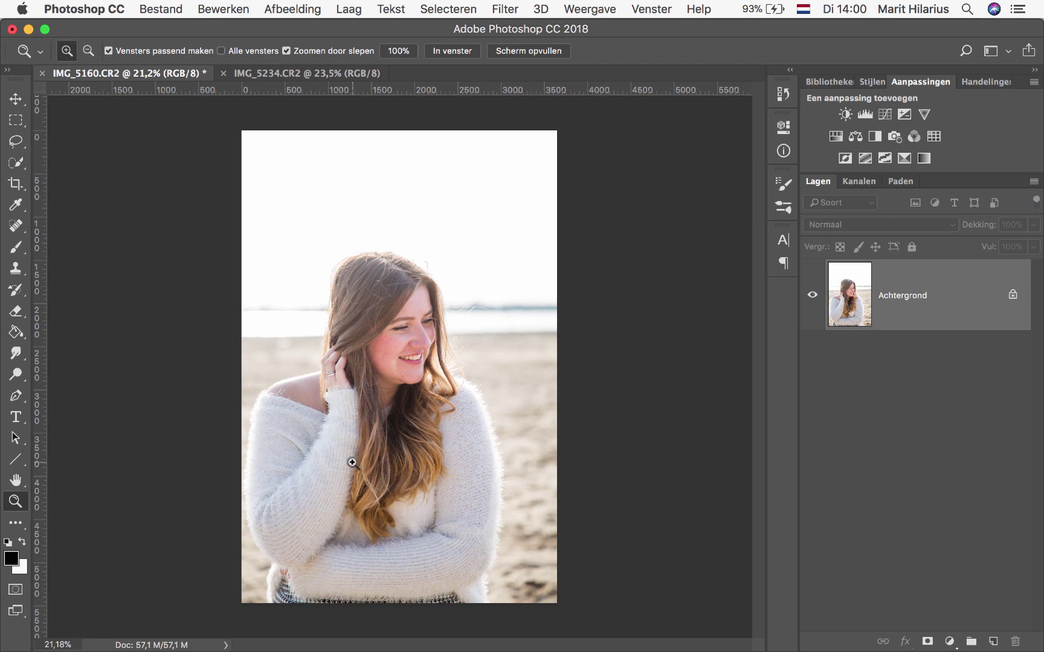
Step: Crop outward past the portrait's left edge, widening the canvas with a blank white strip
{"action": "left_click_drag", "start_coordinate": [230, 504], "coordinate": [259, 513]}
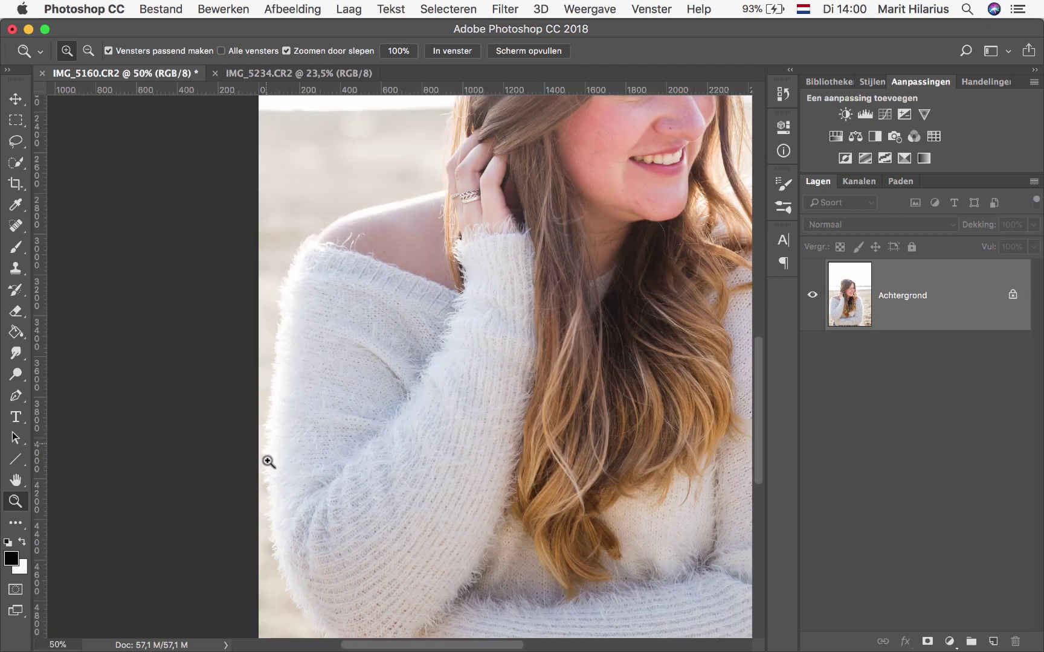
{"action": "left_click_drag", "start_coordinate": [268, 462], "coordinate": [270, 477]}
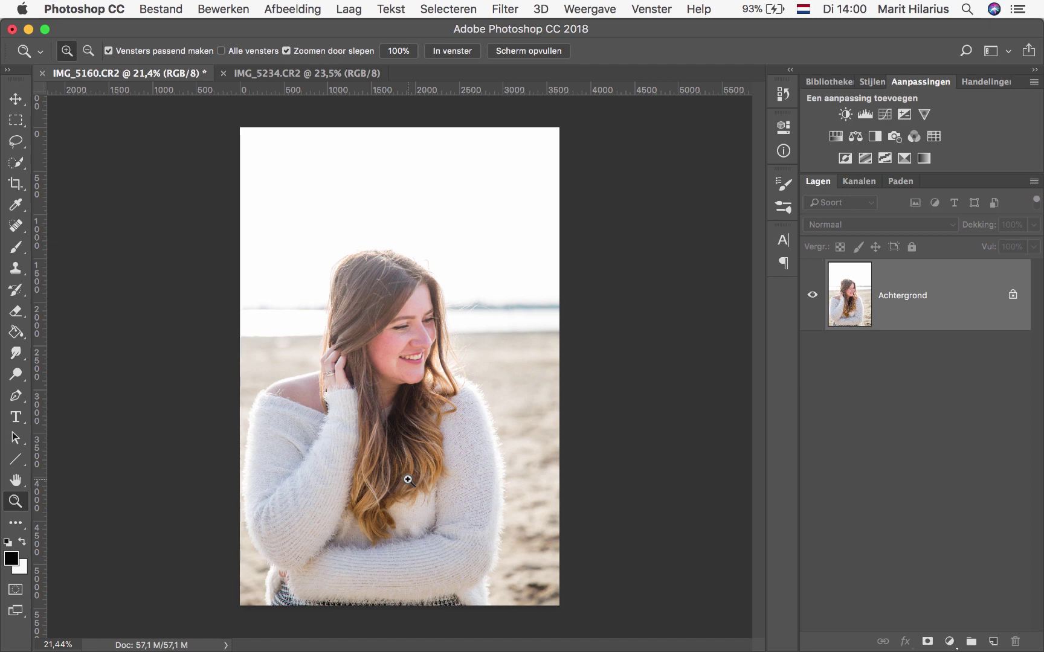
{"action": "left_click", "coordinate": [16, 184]}
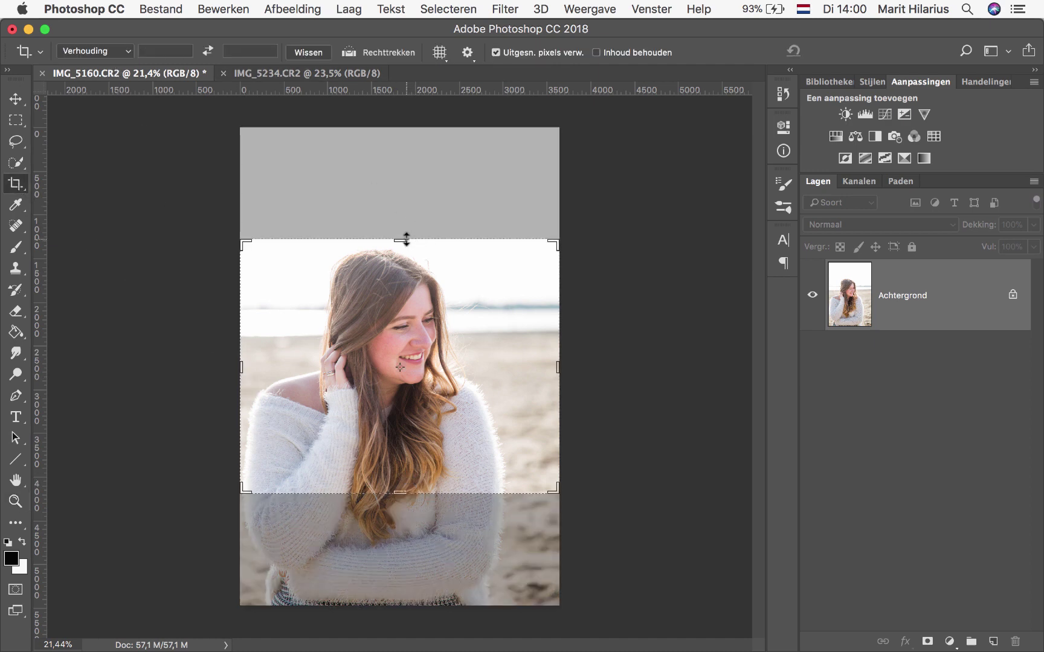
{"action": "left_click_drag", "start_coordinate": [403, 240], "coordinate": [409, 181]}
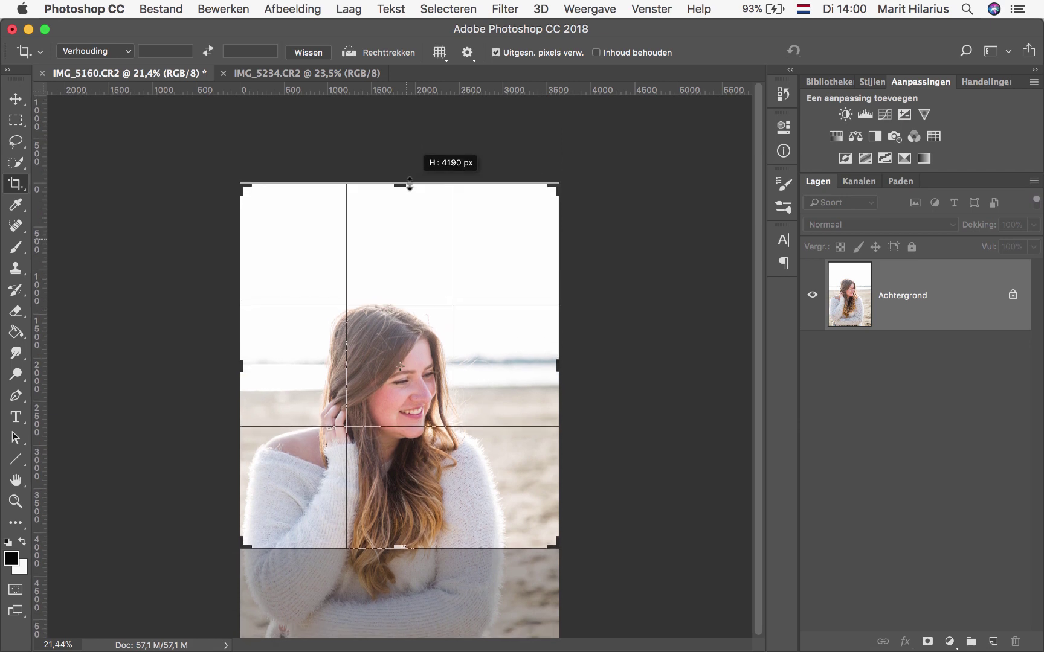
{"action": "scroll", "coordinate": [408, 389], "scroll_direction": "down", "scroll_amount": 4}
{"action": "left_click_drag", "start_coordinate": [399, 431], "coordinate": [397, 487]}
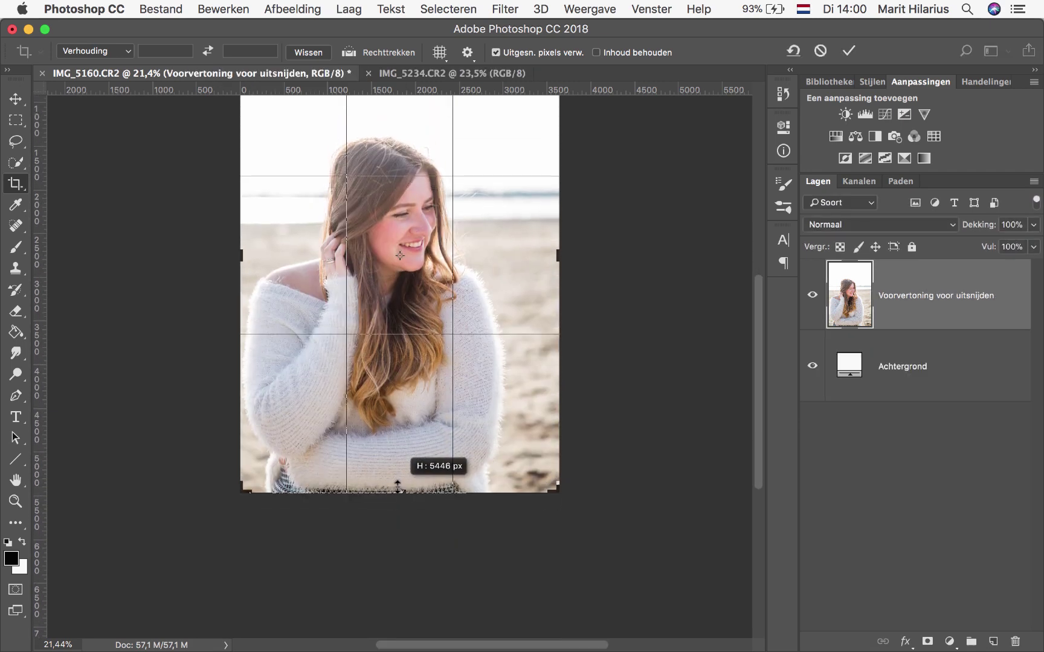
{"action": "left_click_drag", "start_coordinate": [243, 366], "coordinate": [224, 366]}
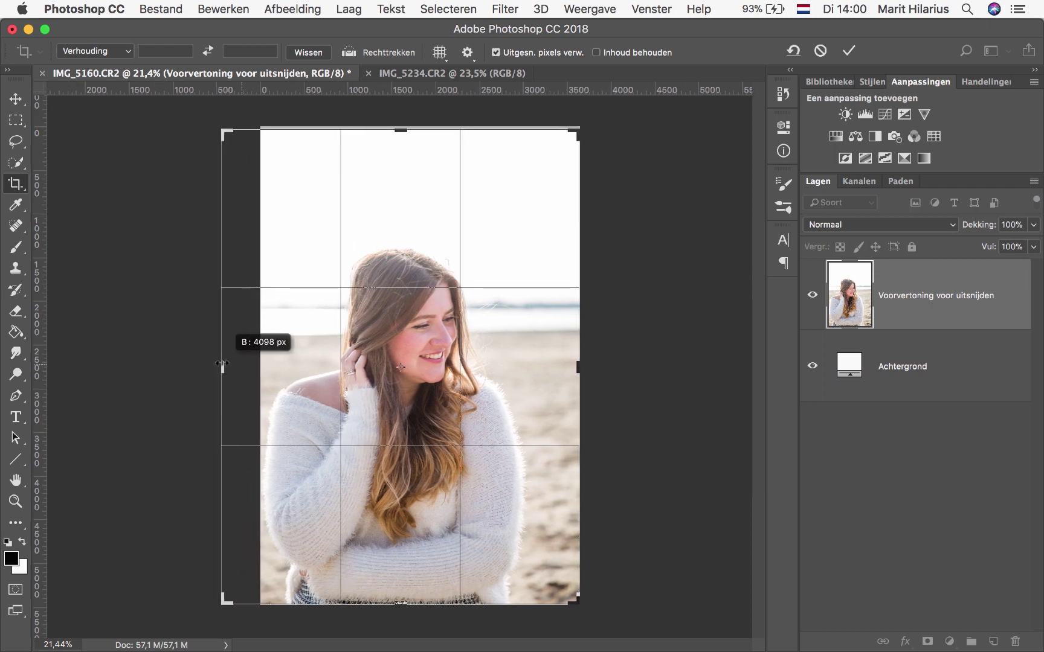
{"action": "left_click_drag", "start_coordinate": [224, 365], "coordinate": [221, 365]}
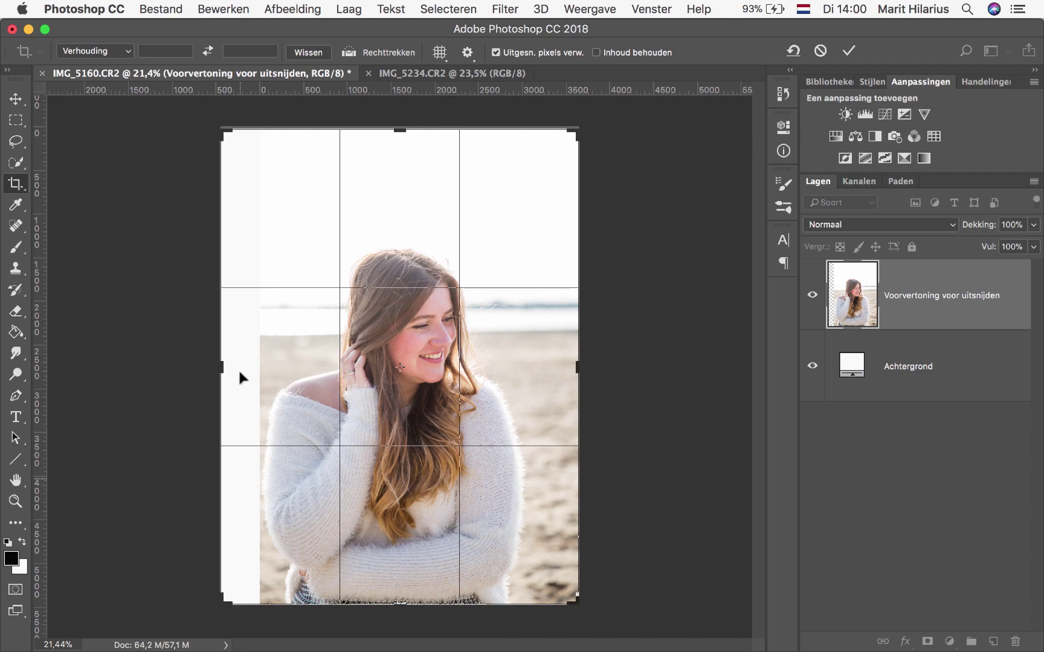
{"action": "key", "text": "Return"}
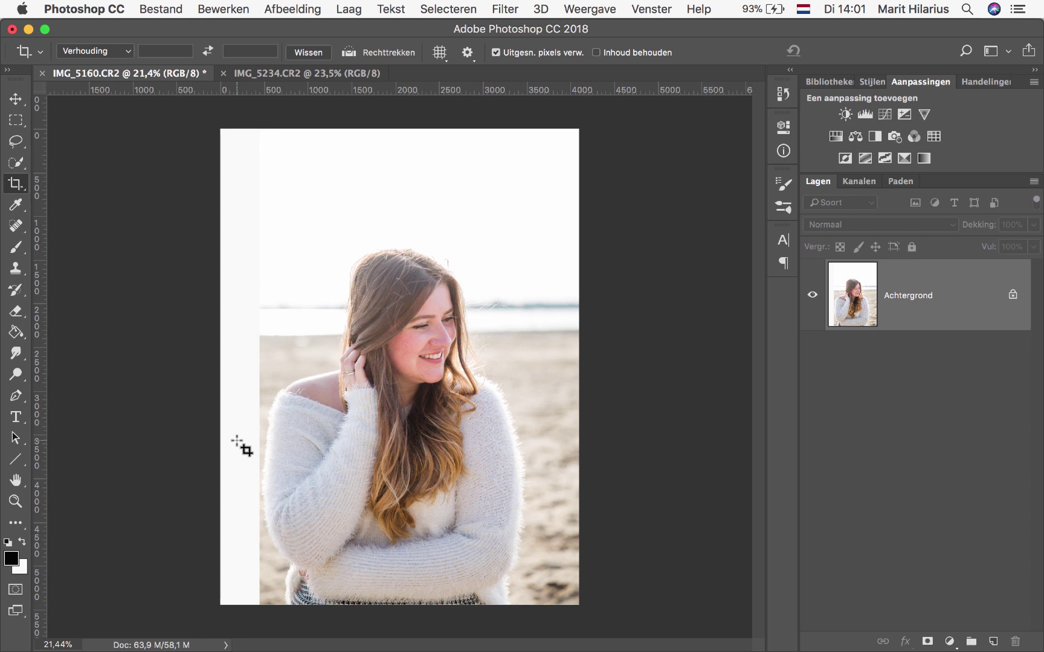
{"action": "left_click", "coordinate": [15, 268]}
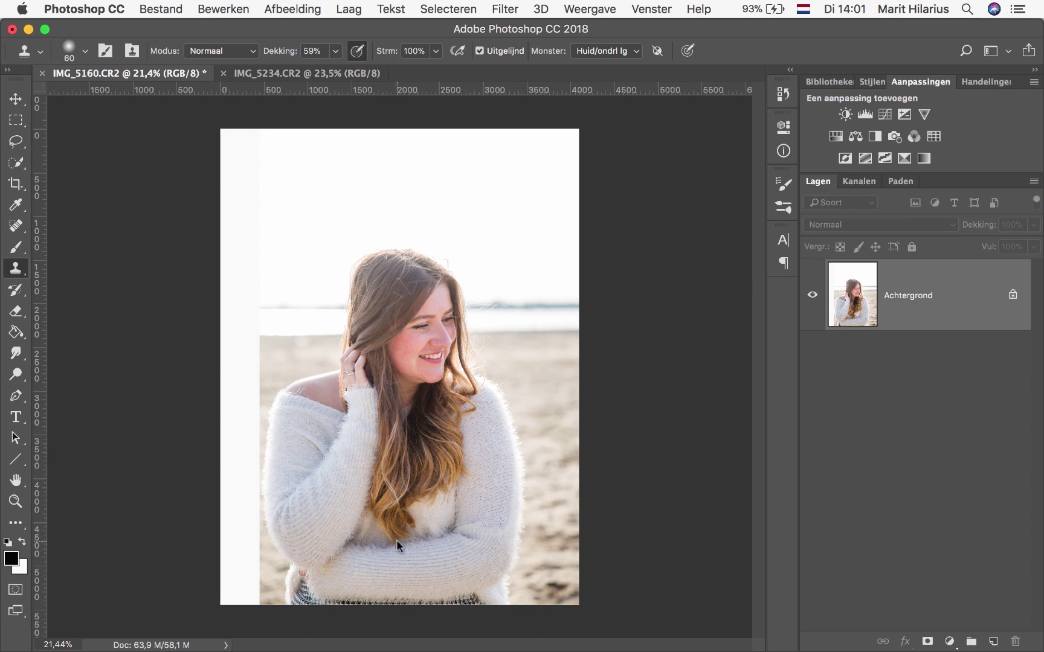
{"action": "scroll", "coordinate": [396, 539], "scroll_direction": "down", "scroll_amount": 3}
{"action": "scroll", "coordinate": [396, 539], "scroll_direction": "down", "scroll_amount": 1}
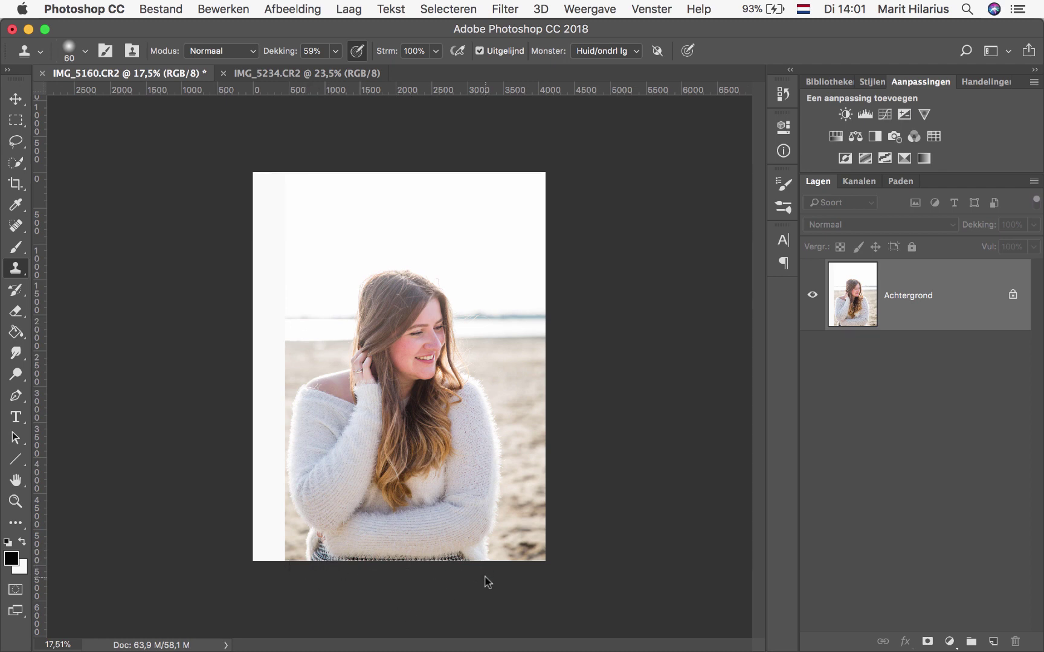
Step: Compare the IMG_5234 and IMG_5160 tabs, leaving IMG_5234 active with the Rectangular Marquee tool
{"action": "left_click", "coordinate": [271, 74]}
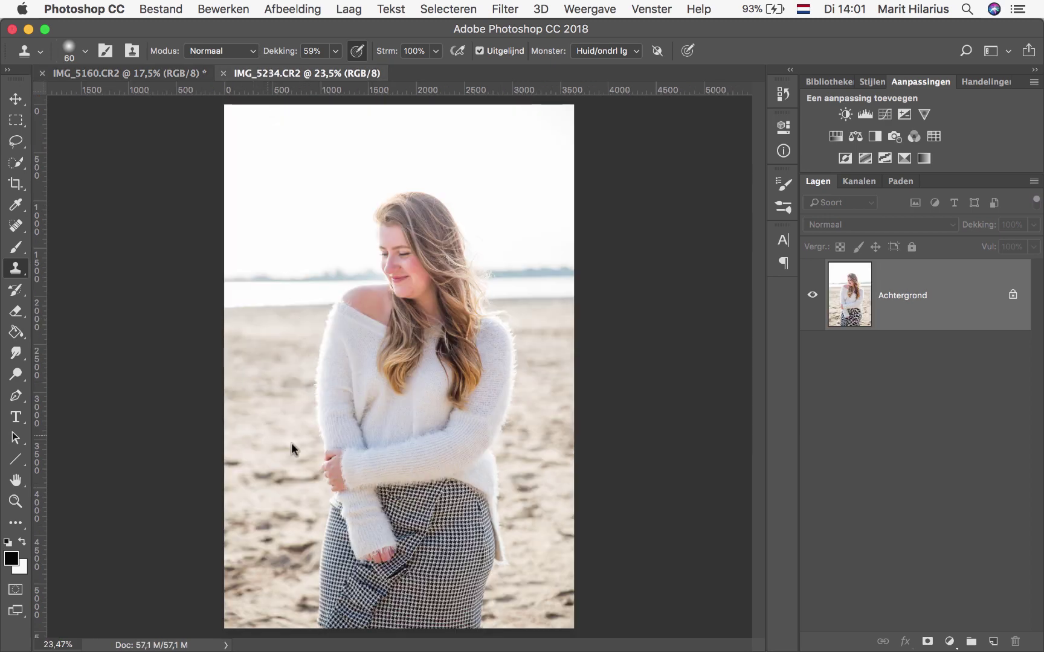
{"action": "left_click", "coordinate": [158, 75]}
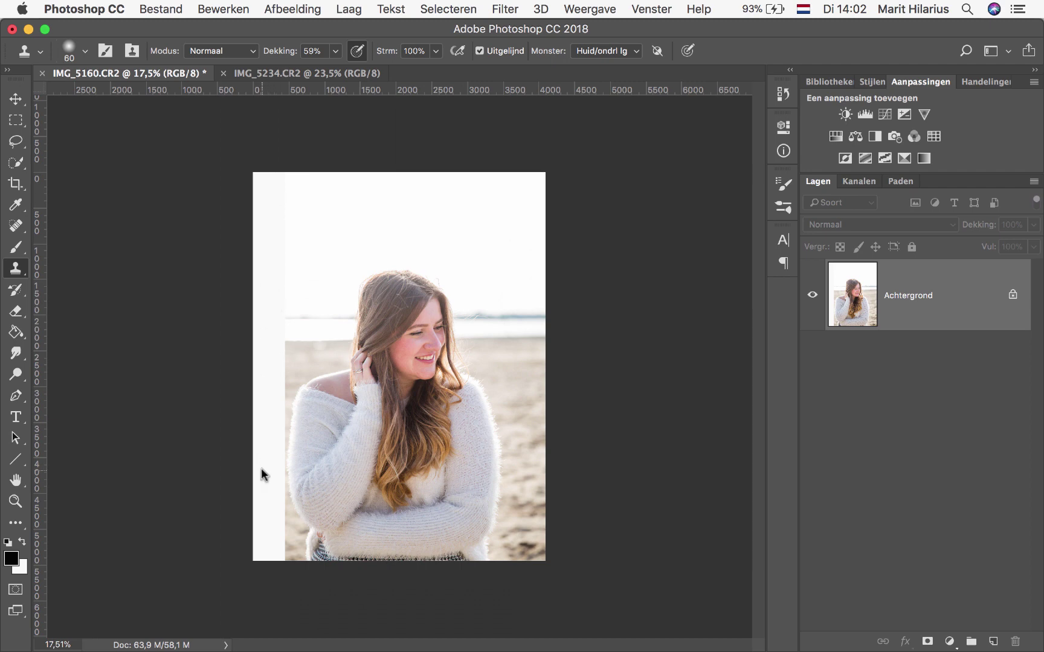
{"action": "left_click", "coordinate": [323, 70]}
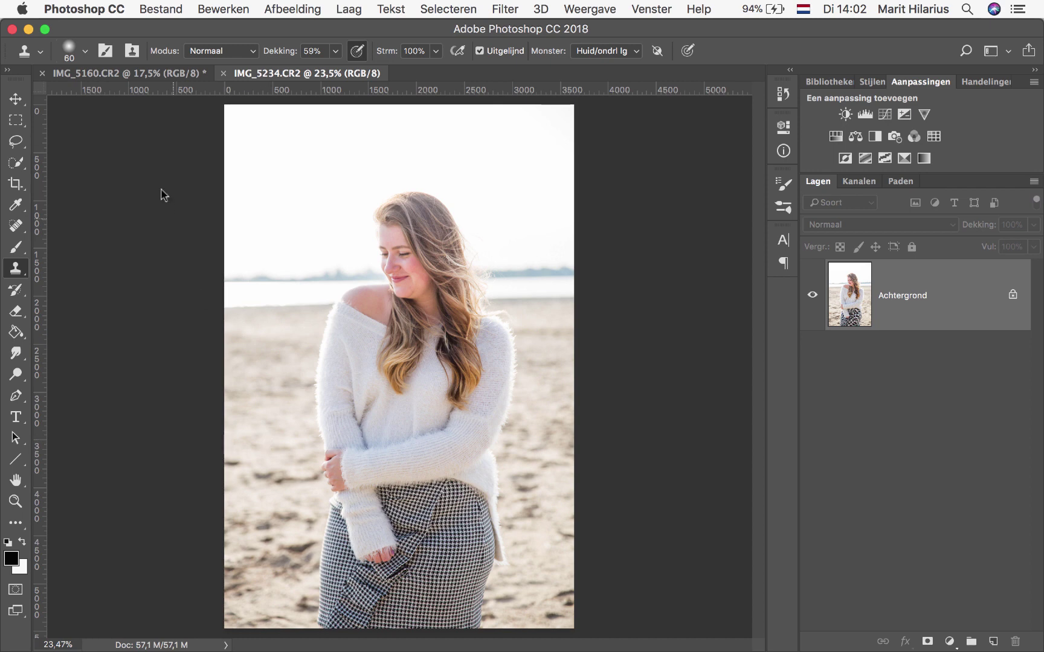
{"action": "left_click", "coordinate": [145, 73]}
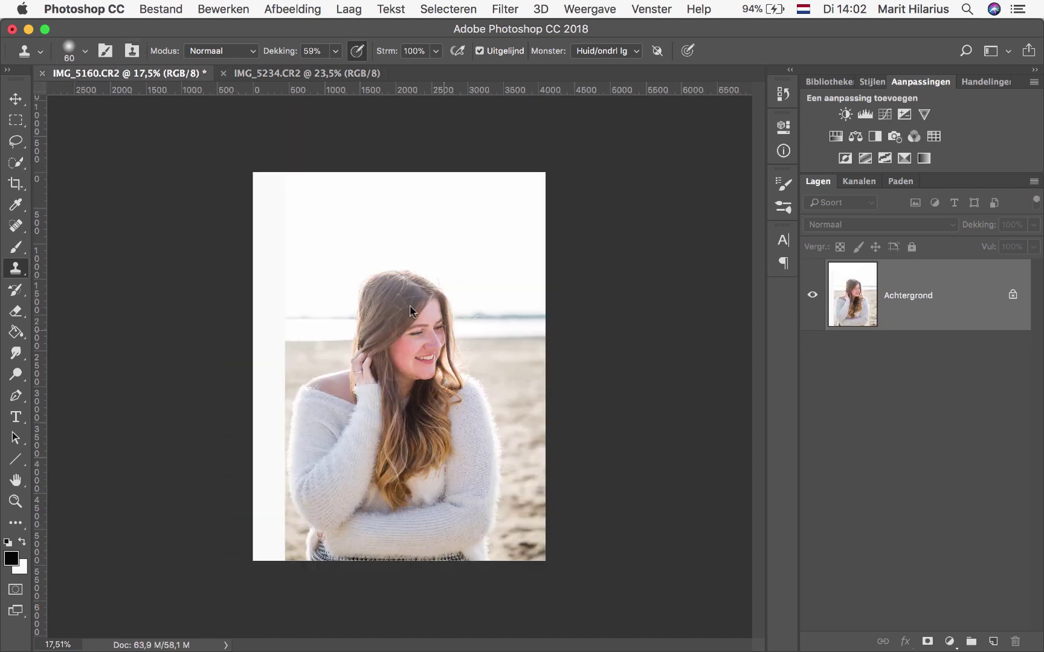
{"action": "left_click", "coordinate": [245, 74]}
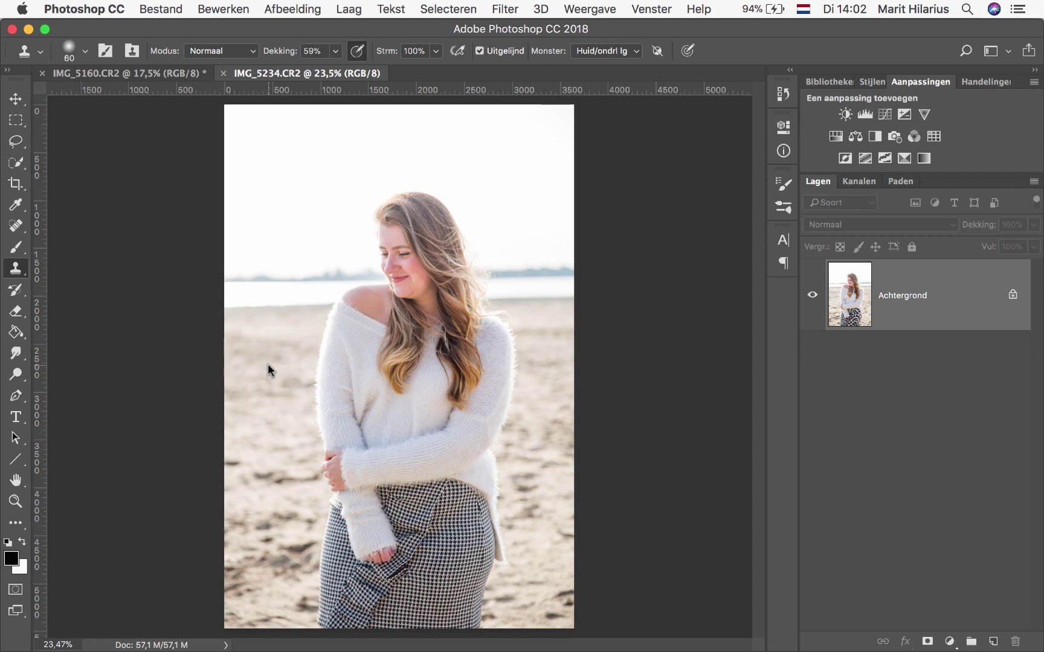
{"action": "left_click", "coordinate": [16, 120]}
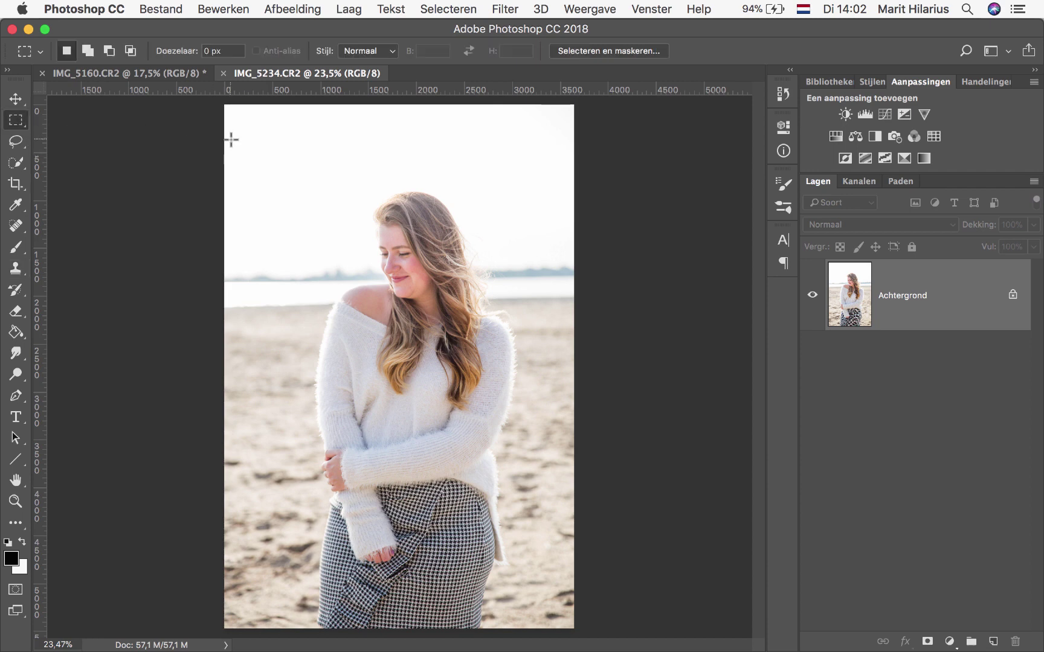
Step: Copy the left strip of IMG_5234 and paste it into the IMG_5160 portrait as Laag 1
{"action": "left_click_drag", "start_coordinate": [225, 105], "coordinate": [333, 637]}
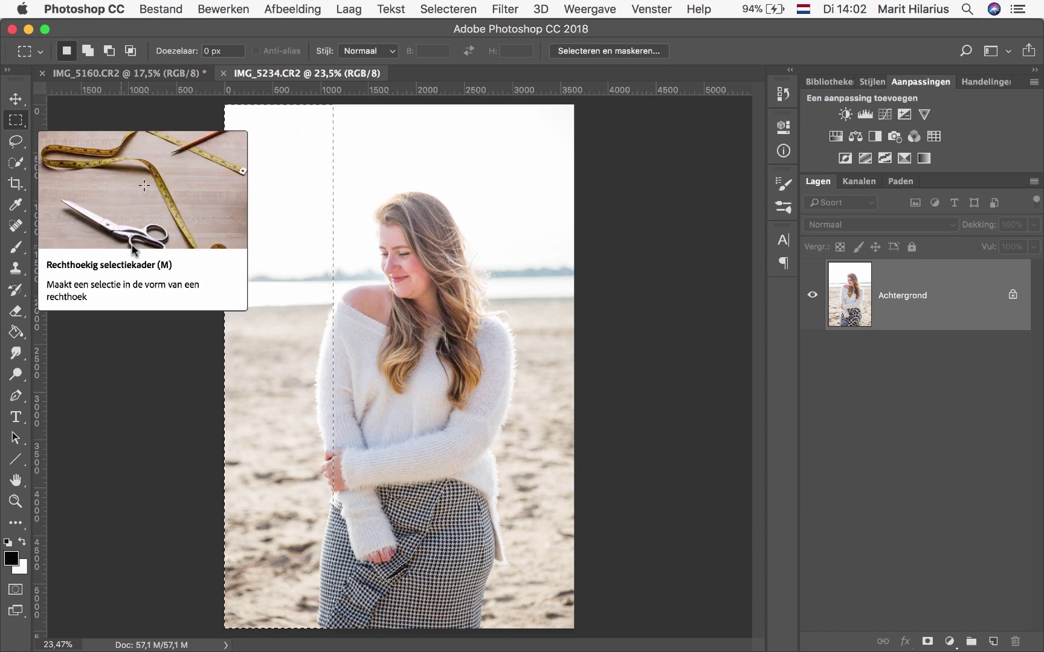
{"action": "key", "text": "super+c"}
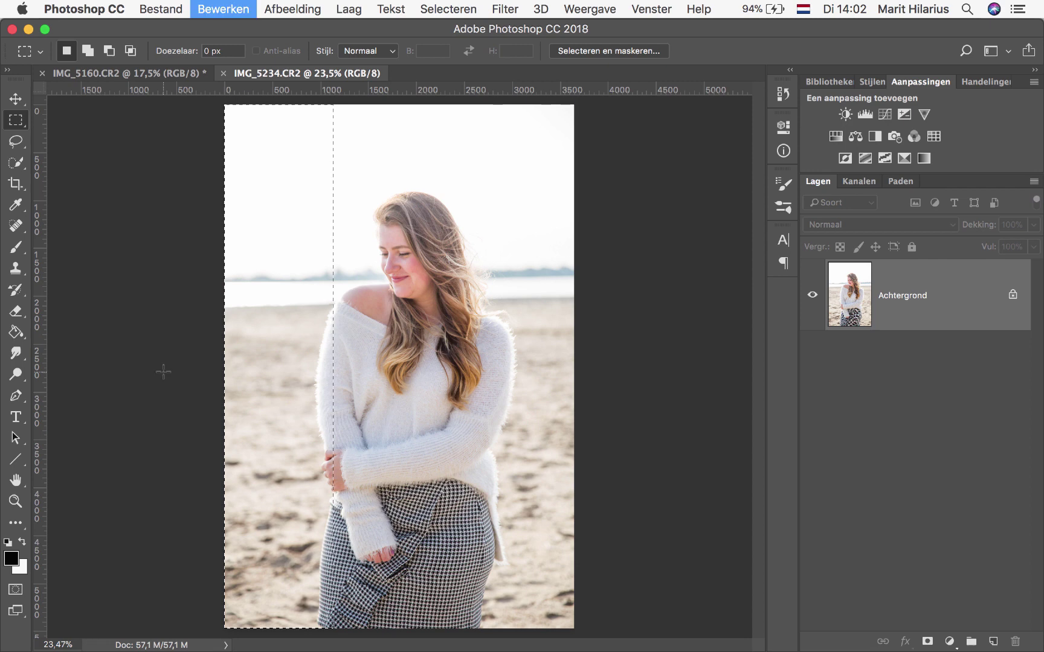
{"action": "left_click", "coordinate": [169, 73]}
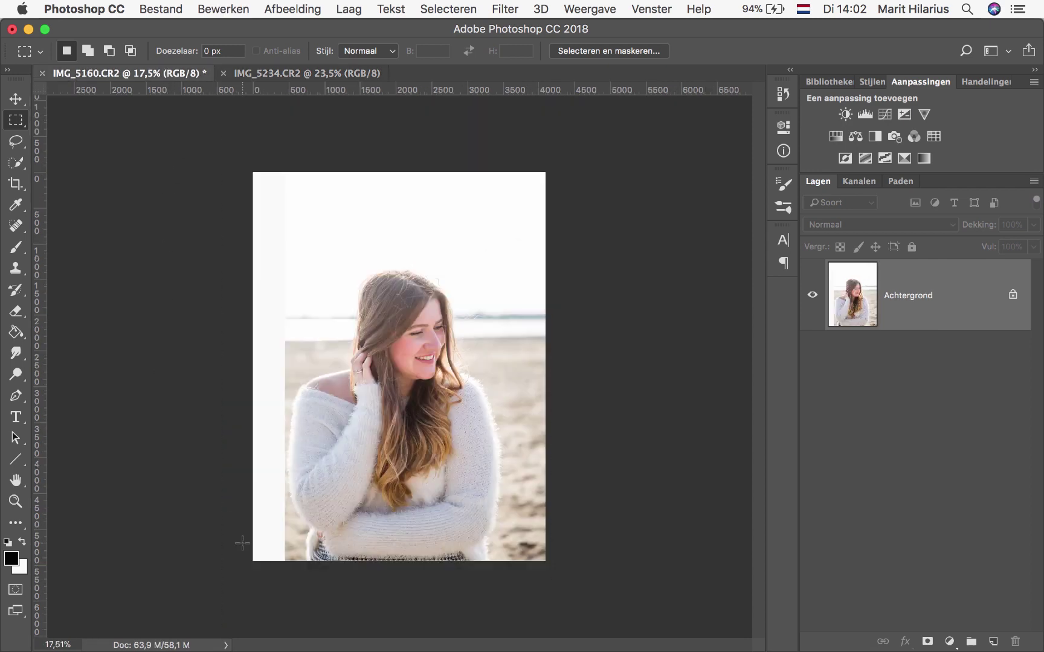
{"action": "key", "text": "super+v"}
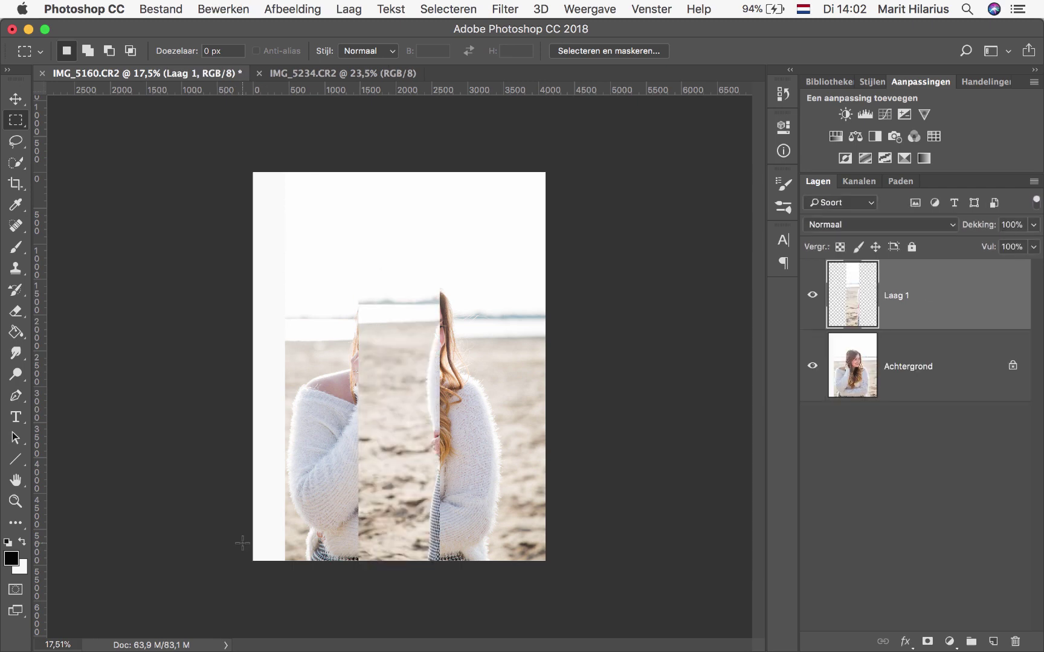
Step: Rotate Laag 1 about 0.99° and move it so its beach covers the portrait's left edge
{"action": "left_click", "coordinate": [16, 100]}
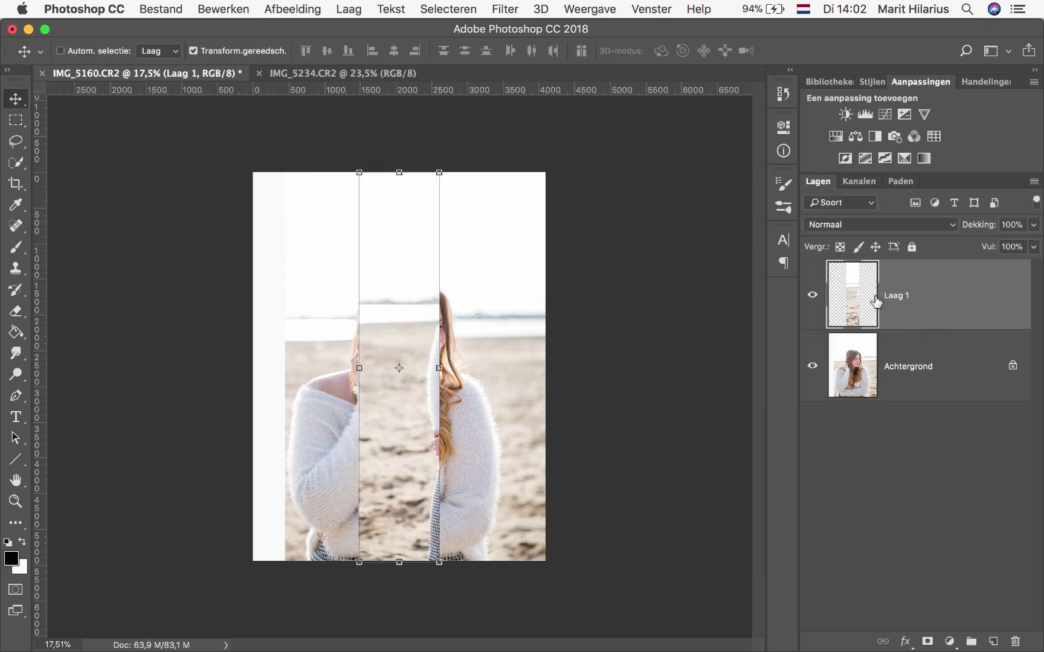
{"action": "left_click_drag", "start_coordinate": [431, 345], "coordinate": [305, 353]}
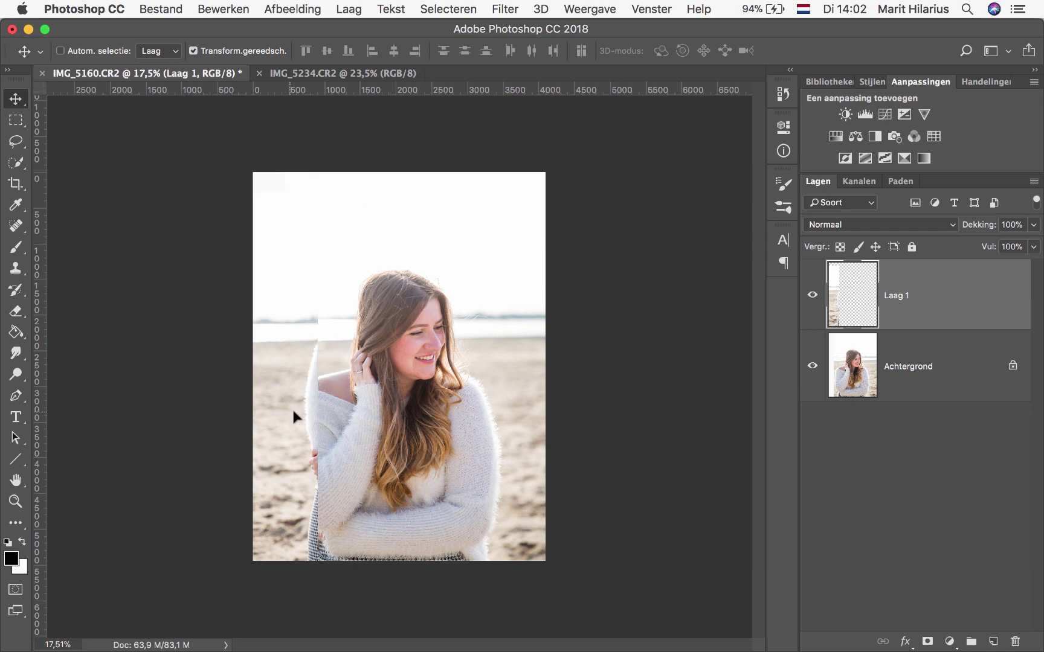
{"action": "left_click_drag", "start_coordinate": [293, 411], "coordinate": [294, 408]}
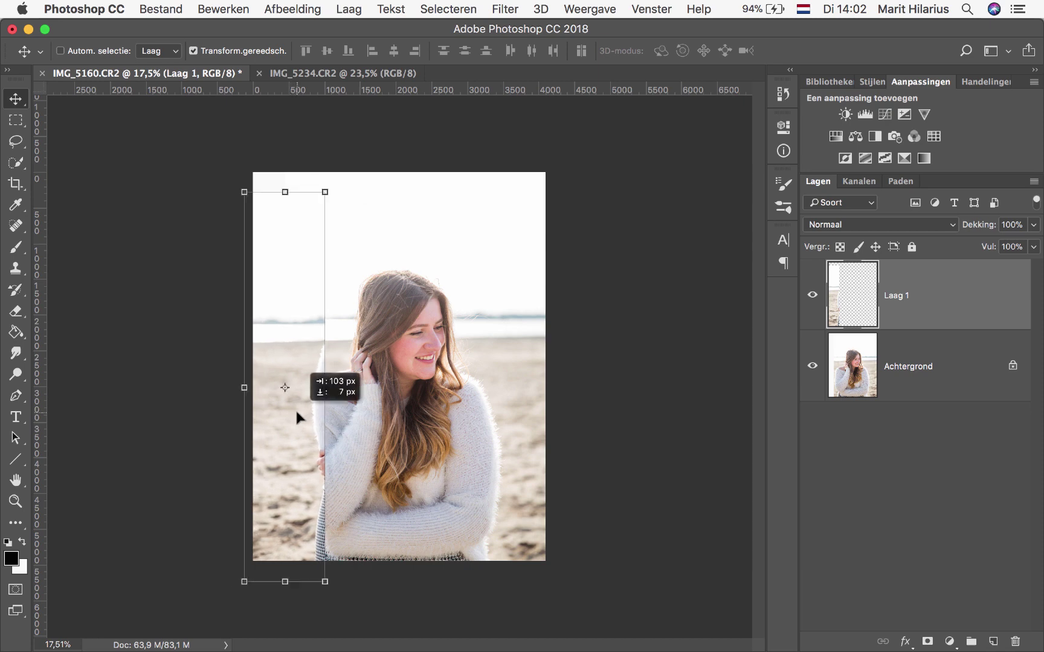
{"action": "left_click_drag", "start_coordinate": [341, 180], "coordinate": [345, 181]}
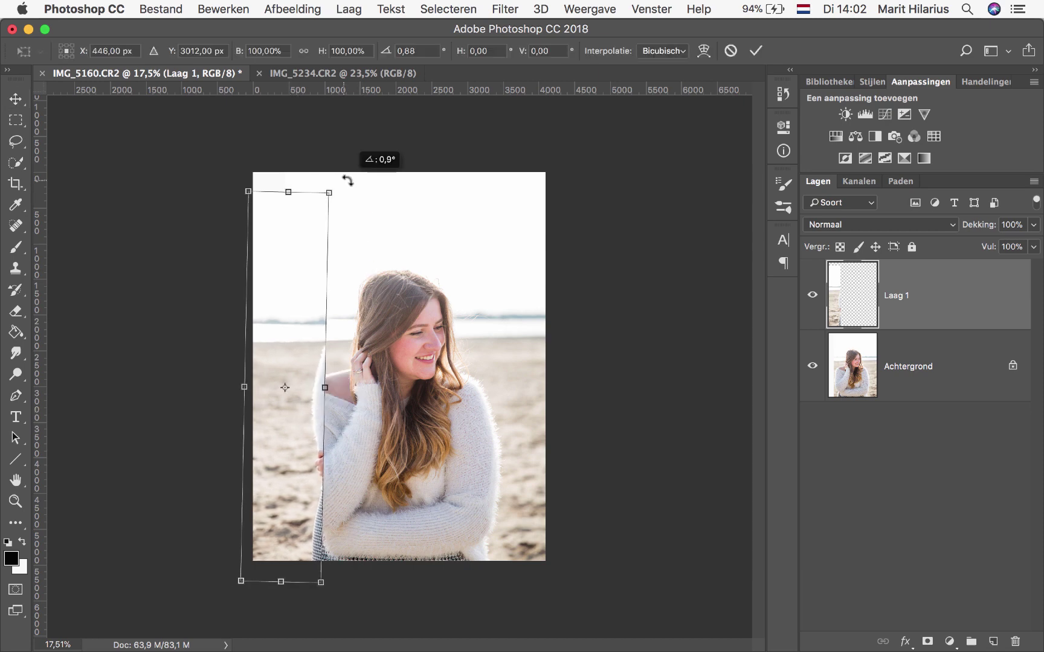
{"action": "left_click_drag", "start_coordinate": [313, 369], "coordinate": [313, 368]}
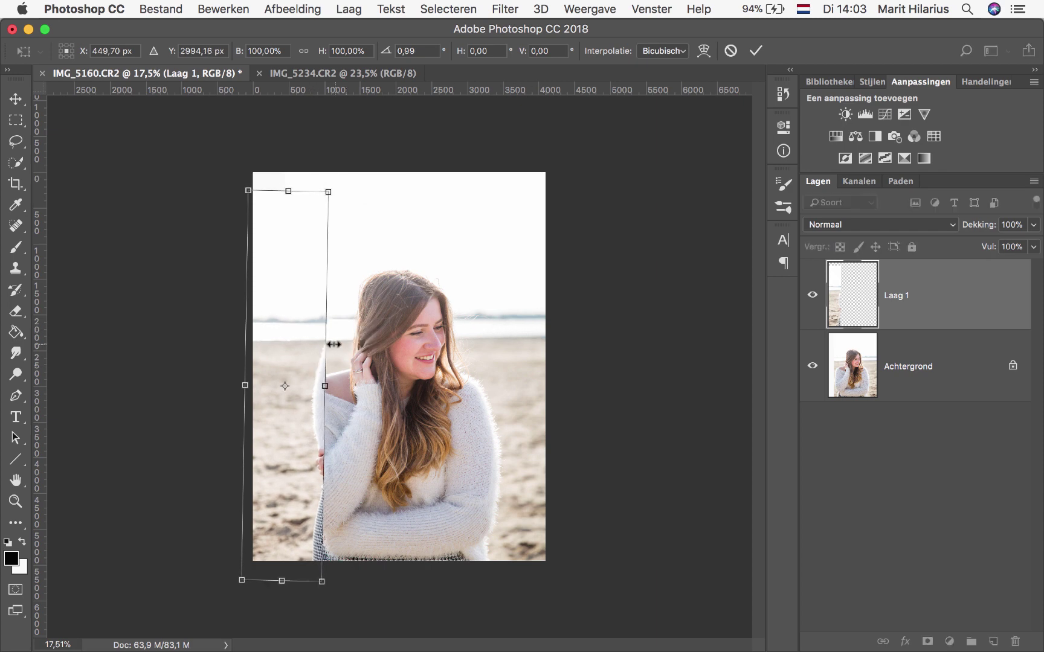
{"action": "left_click_drag", "start_coordinate": [314, 394], "coordinate": [321, 395]}
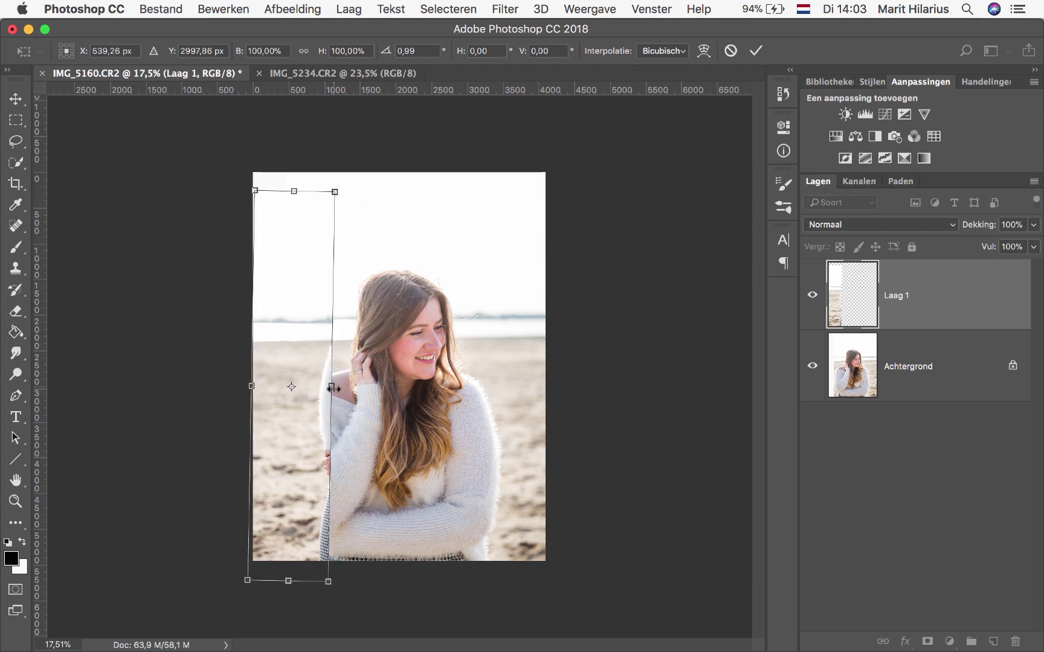
{"action": "left_click", "coordinate": [816, 297]}
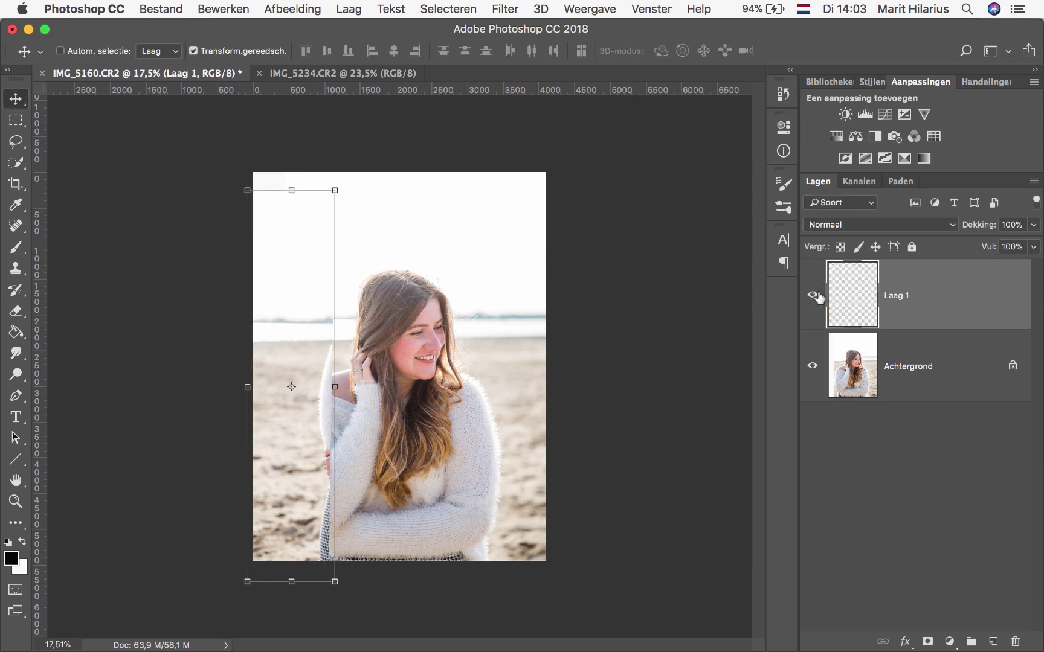
Step: Toggle Laag 1's visibility to compare the placed strip against the original photo
{"action": "left_click", "coordinate": [818, 301]}
{"action": "left_click", "coordinate": [813, 296]}
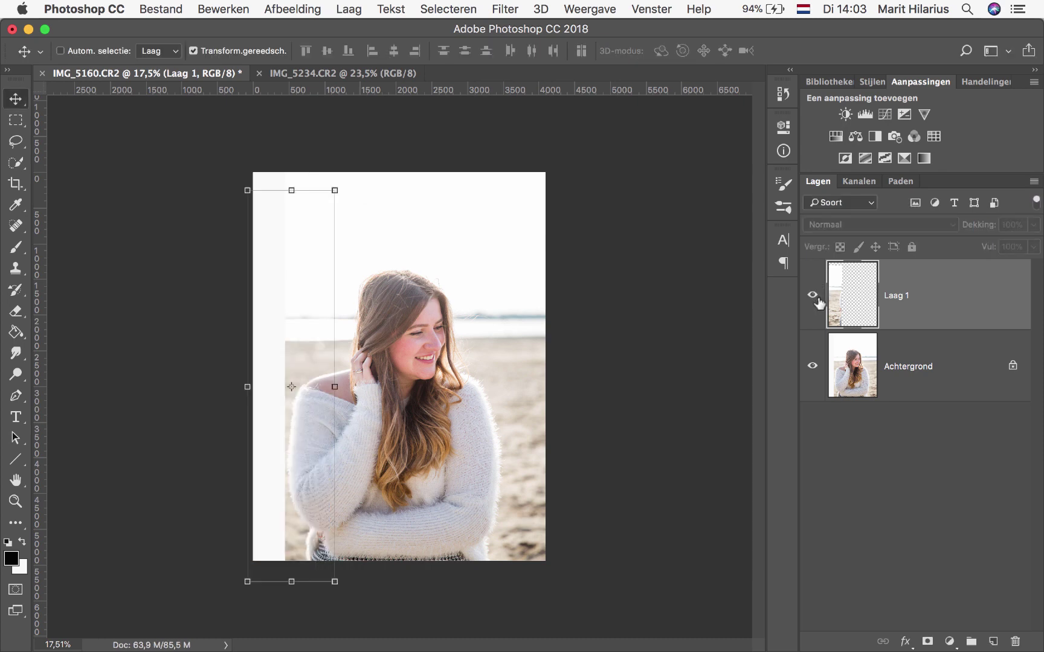
{"action": "left_click", "coordinate": [813, 296]}
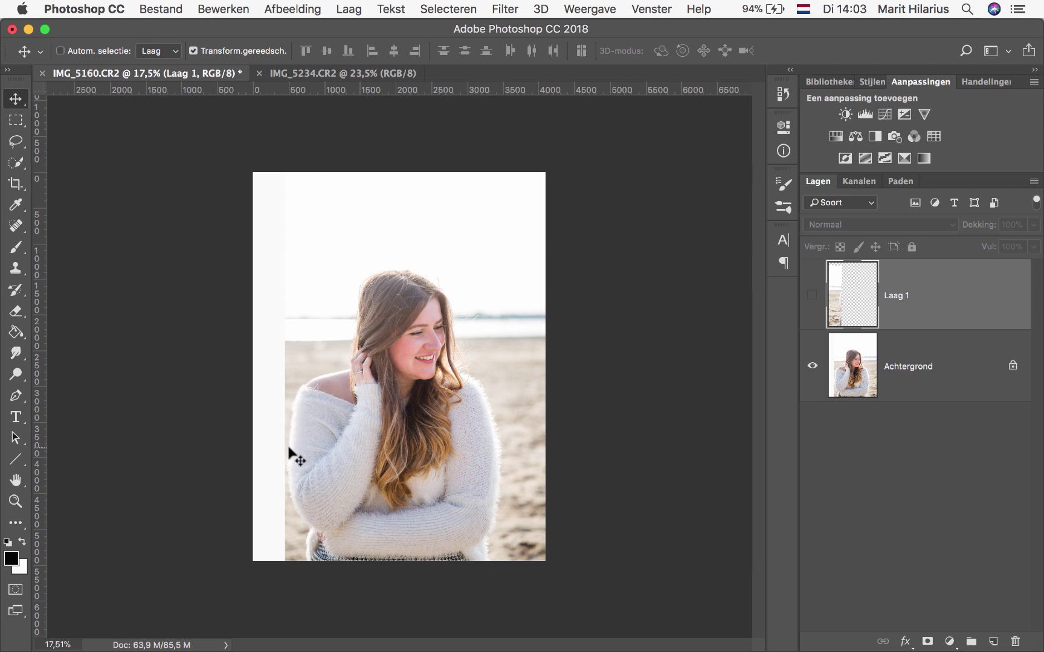
{"action": "left_click", "coordinate": [812, 295]}
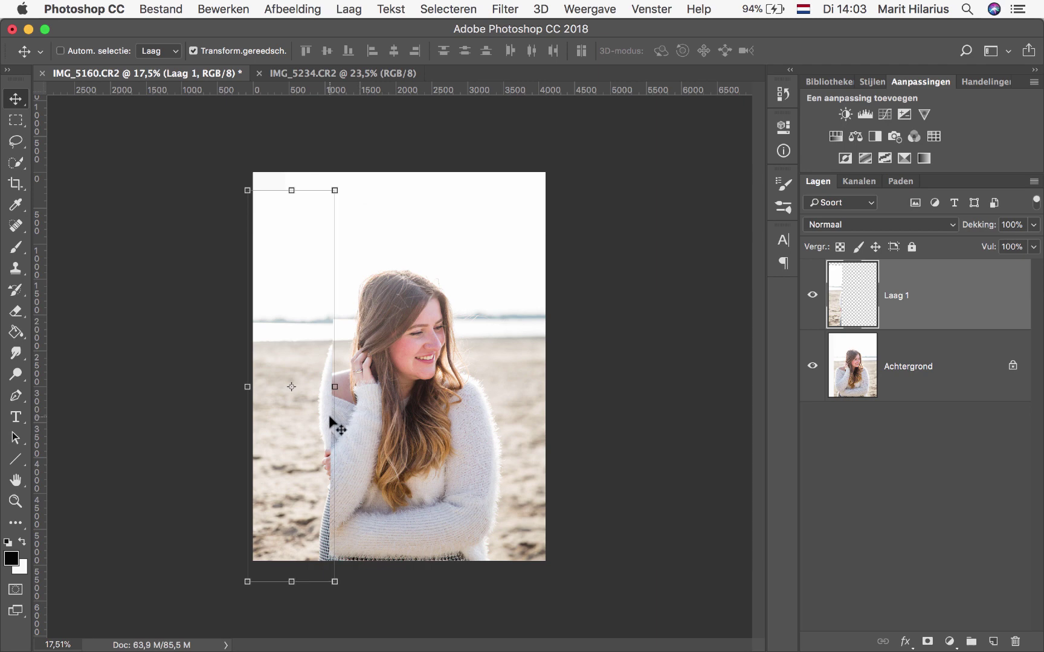
{"action": "key", "text": "m"}
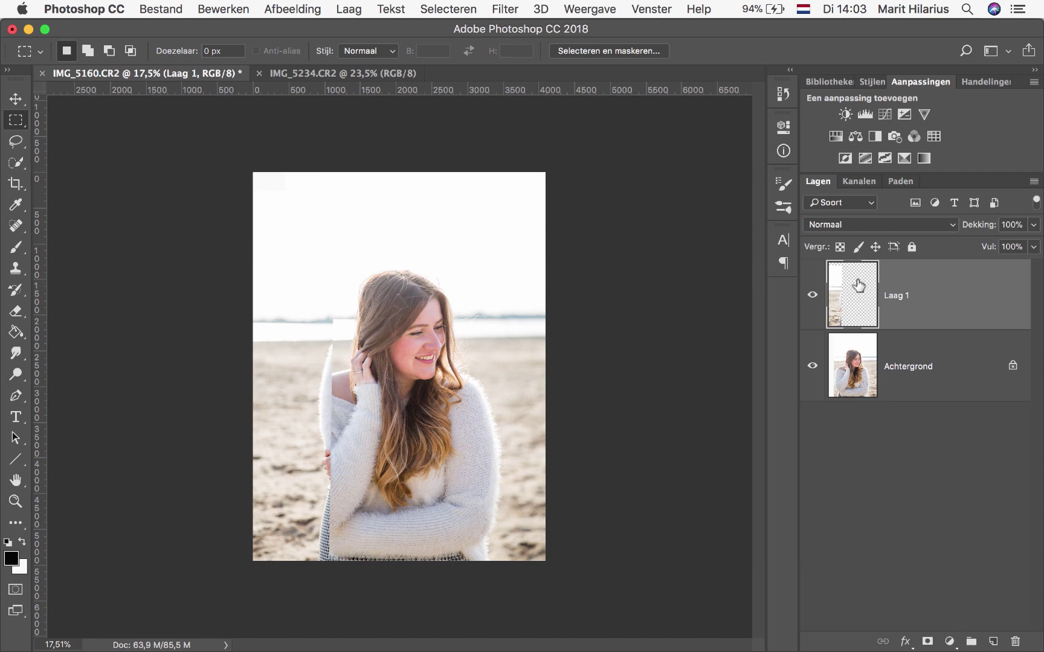
Step: Give Laag 1 a layer mask and invert it to black, hiding the strip
{"action": "left_click", "coordinate": [927, 642]}
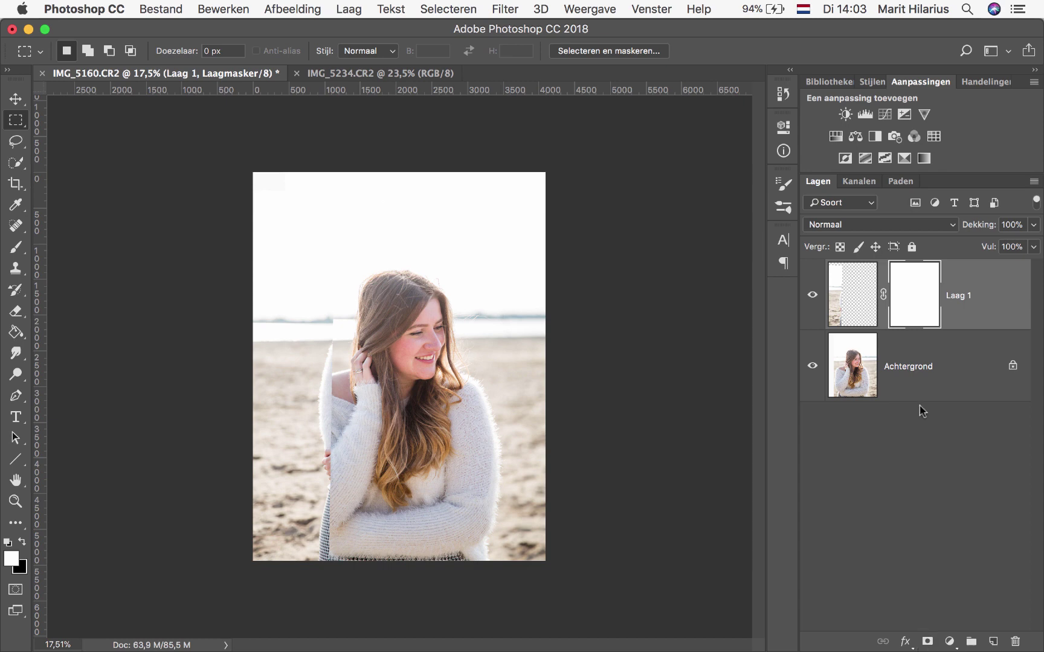
{"action": "double_click", "coordinate": [921, 302]}
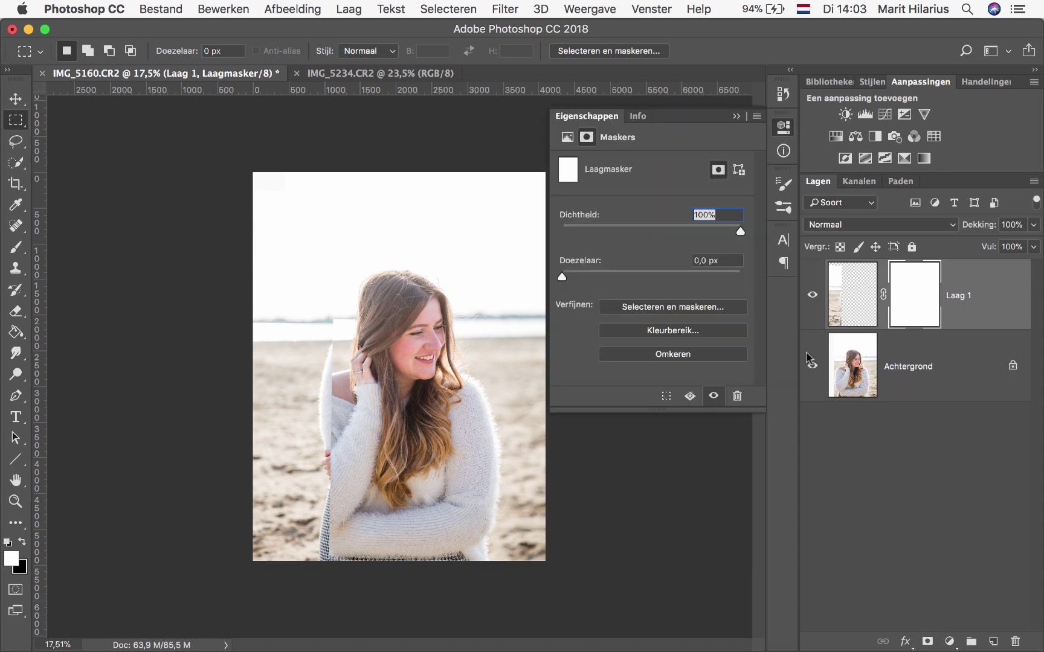
{"action": "left_click", "coordinate": [692, 356]}
Step: Set up a soft round 300 px brush with 0% hardness
{"action": "left_click", "coordinate": [736, 116]}
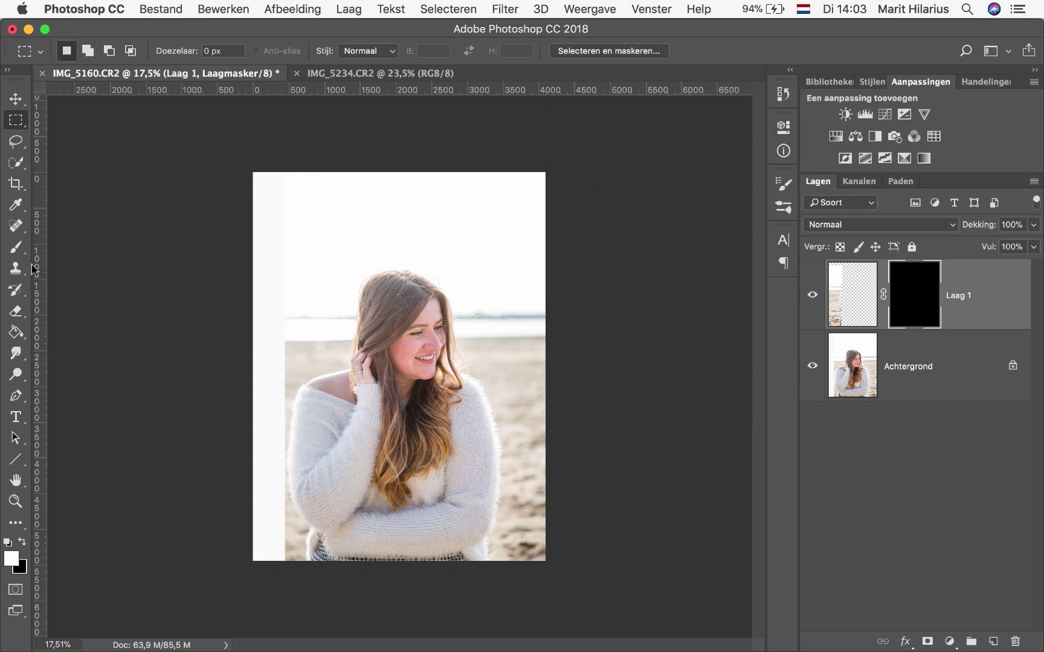
{"action": "left_click", "coordinate": [17, 248]}
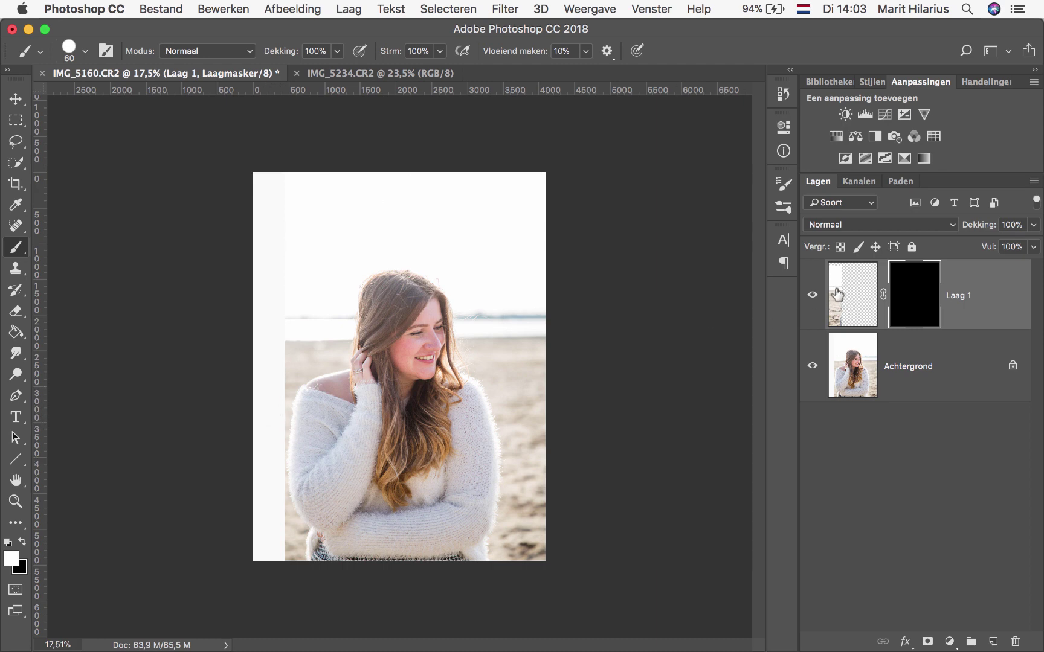
{"action": "left_click", "coordinate": [85, 52]}
{"action": "left_click_drag", "start_coordinate": [203, 138], "coordinate": [92, 139]}
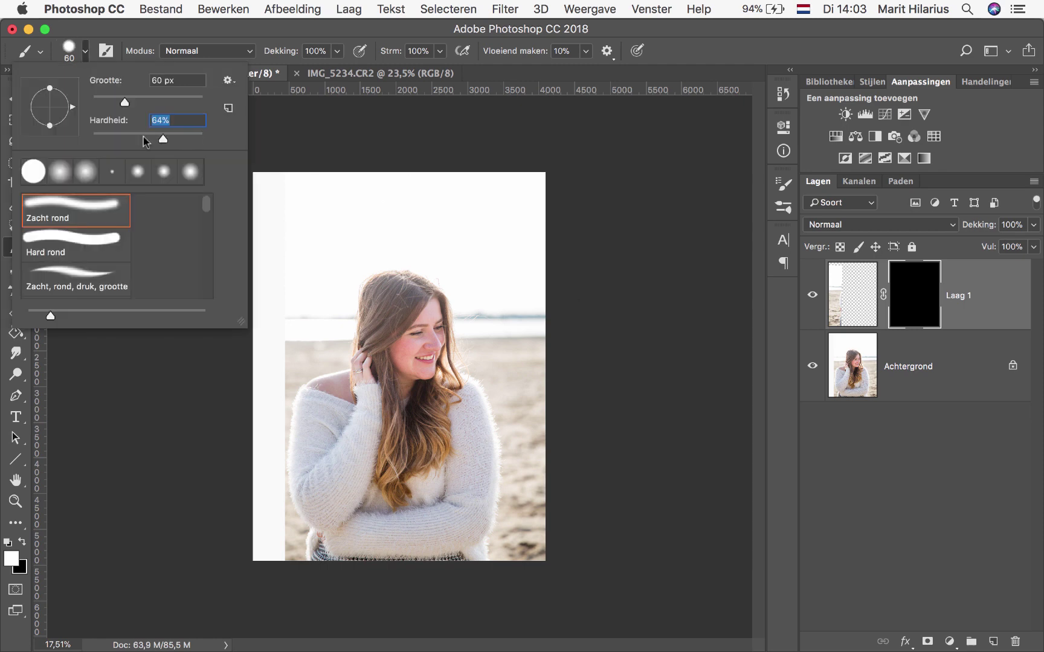
{"action": "left_click", "coordinate": [88, 32]}
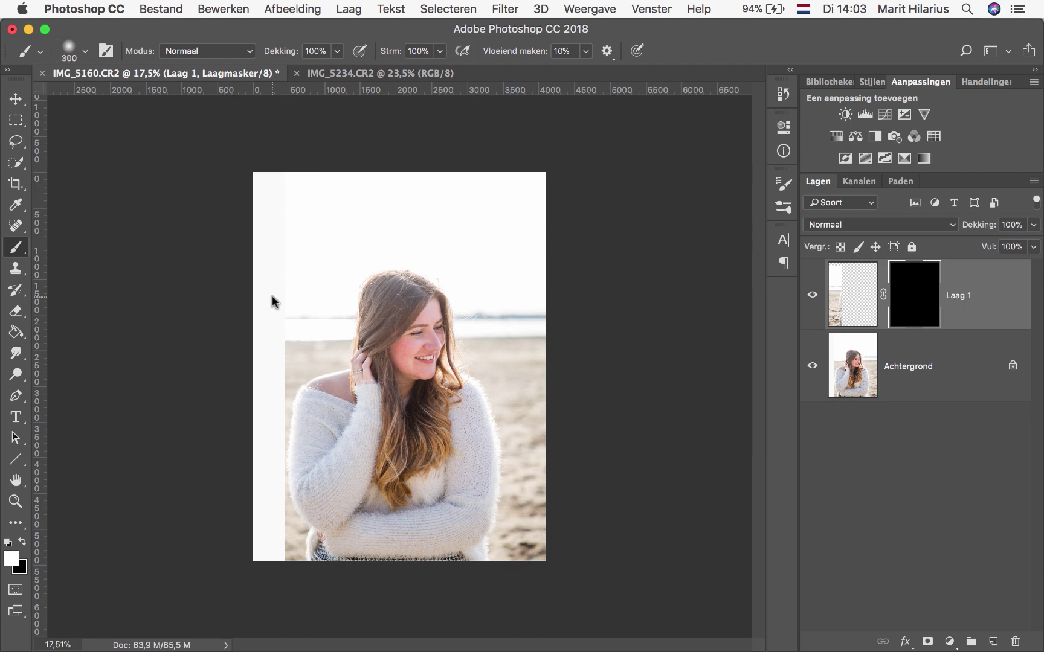
Step: Paint white on Laag 1's mask along the left edge, softening the seam with a smaller brush
{"action": "mouse_move", "coordinate": [280, 354]}
{"action": "left_mouse_down"}
{"action": "mouse_move", "coordinate": [271, 380]}
{"action": "mouse_move", "coordinate": [279, 176]}
{"action": "left_mouse_up"}
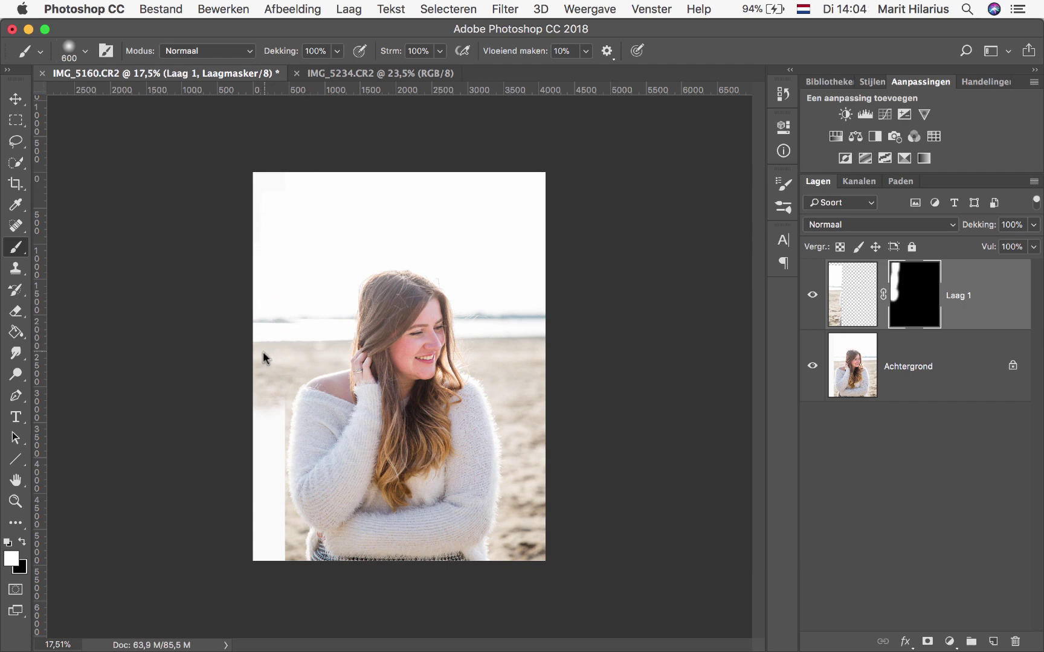
{"action": "key", "text": "ctrl+plus"}
{"action": "key", "text": "ctrl+plus"}
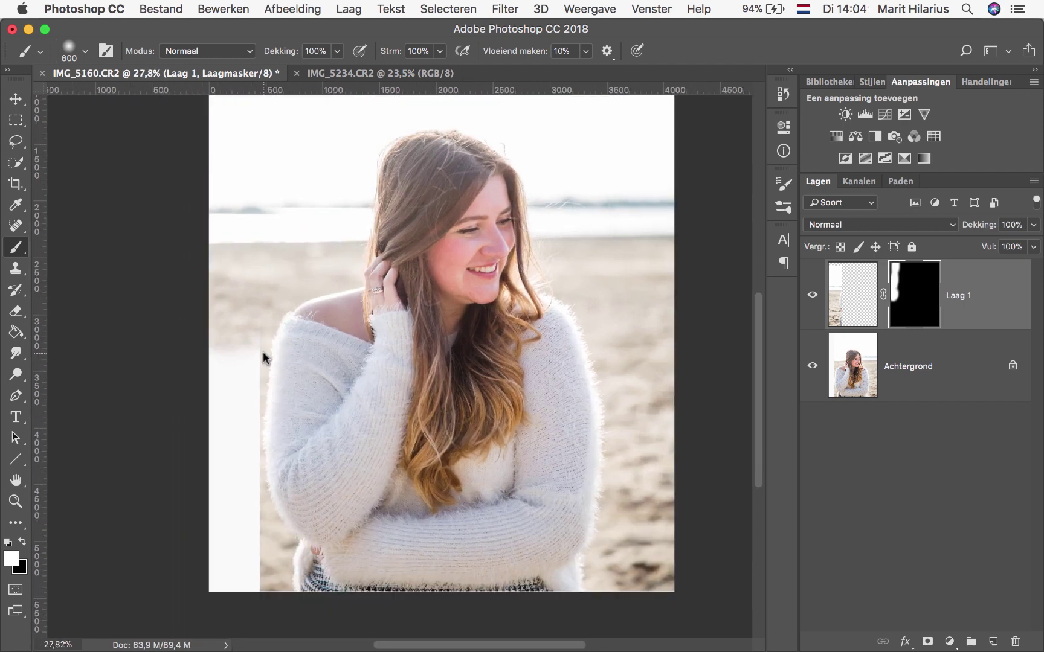
{"action": "mouse_move", "coordinate": [228, 371]}
{"action": "left_mouse_down"}
{"action": "mouse_move", "coordinate": [218, 460]}
{"action": "mouse_move", "coordinate": [228, 561]}
{"action": "mouse_move", "coordinate": [226, 497]}
{"action": "left_mouse_up"}
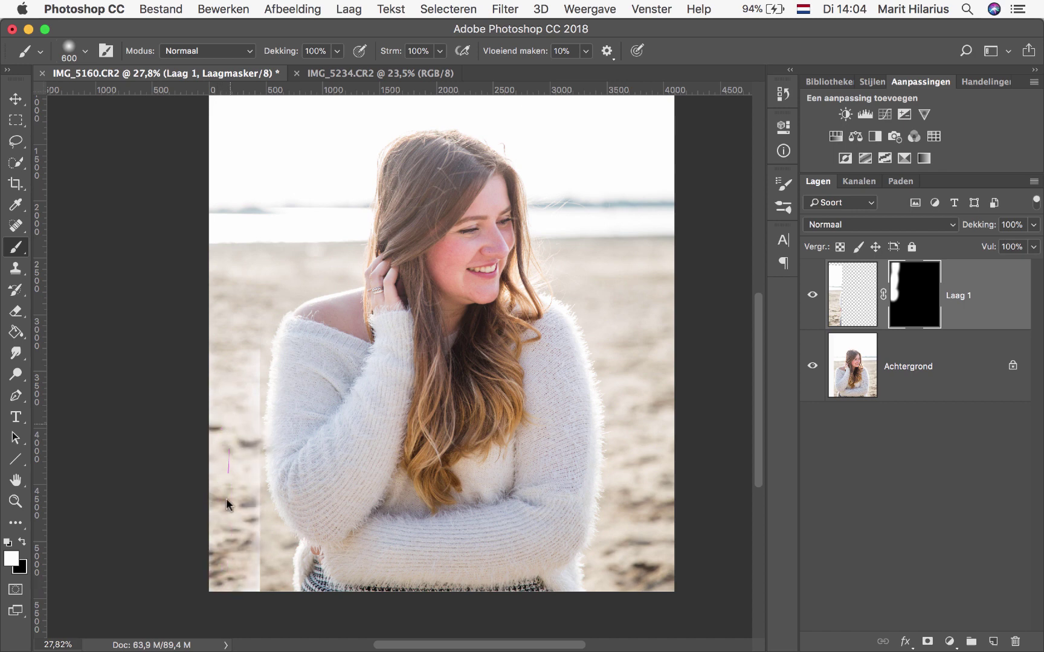
{"action": "key", "text": "bracketleft"}
{"action": "key", "text": "bracketleft"}
{"action": "key", "text": "bracketleft"}
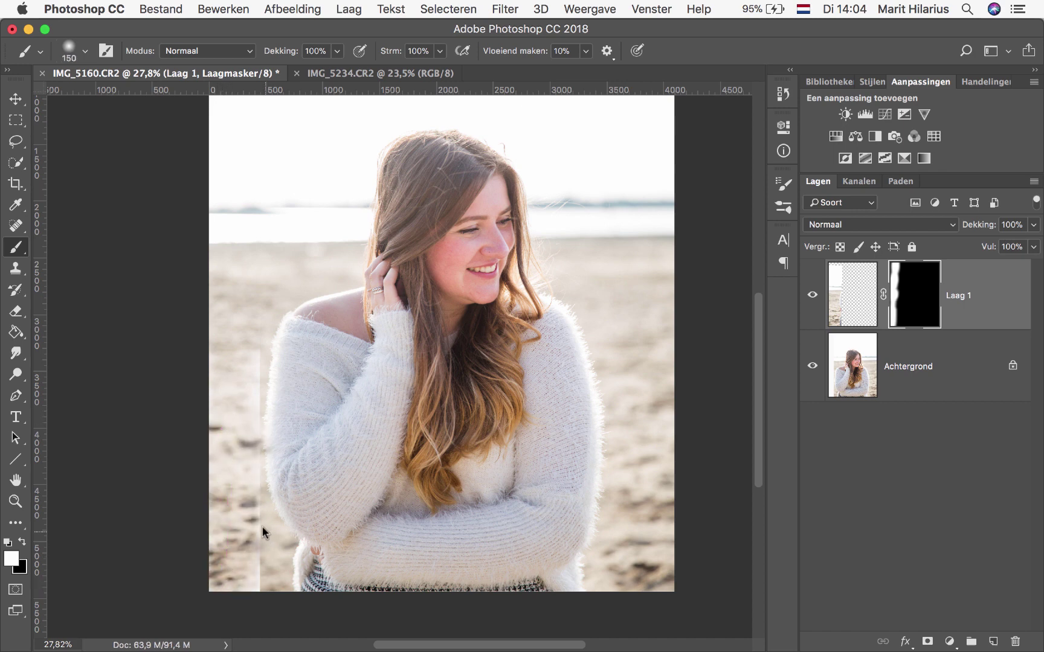
{"action": "mouse_move", "coordinate": [248, 595]}
{"action": "left_mouse_down"}
{"action": "mouse_move", "coordinate": [260, 517]}
{"action": "mouse_move", "coordinate": [255, 474]}
{"action": "left_mouse_up"}
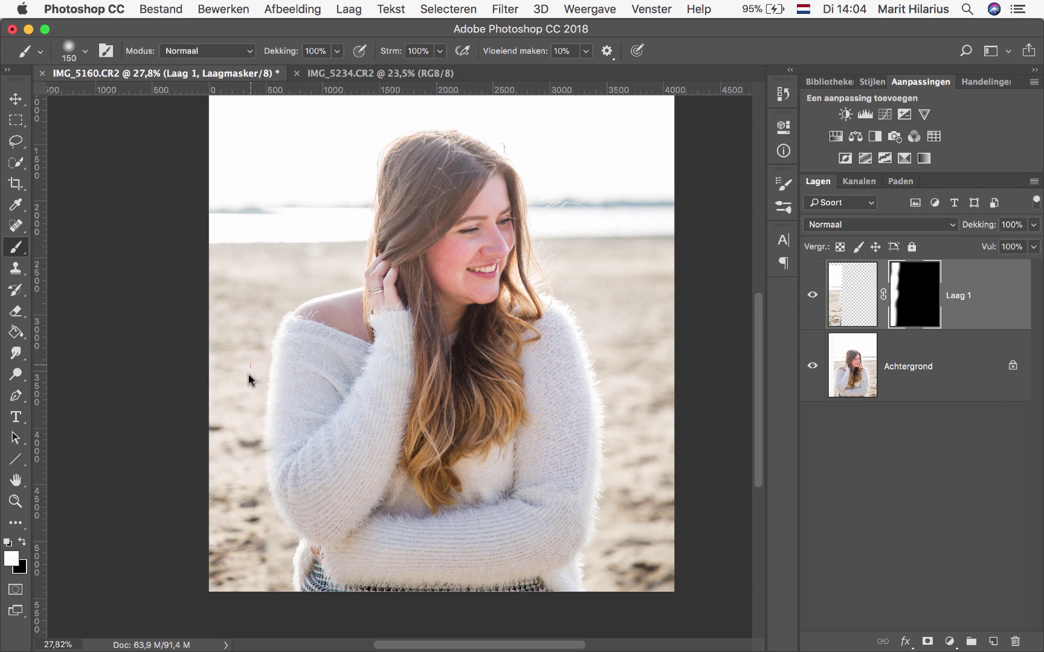
{"action": "left_click_drag", "start_coordinate": [247, 374], "coordinate": [252, 473]}
{"action": "scroll", "coordinate": [401, 370], "scroll_direction": "up", "scroll_amount": 3}
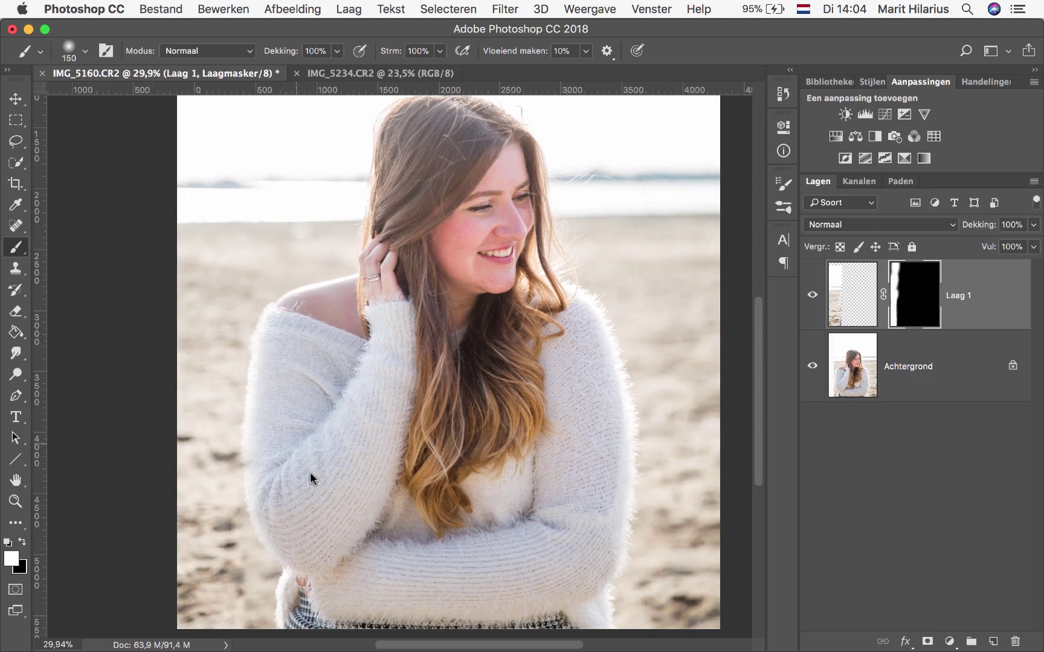
{"action": "left_click", "coordinate": [812, 296]}
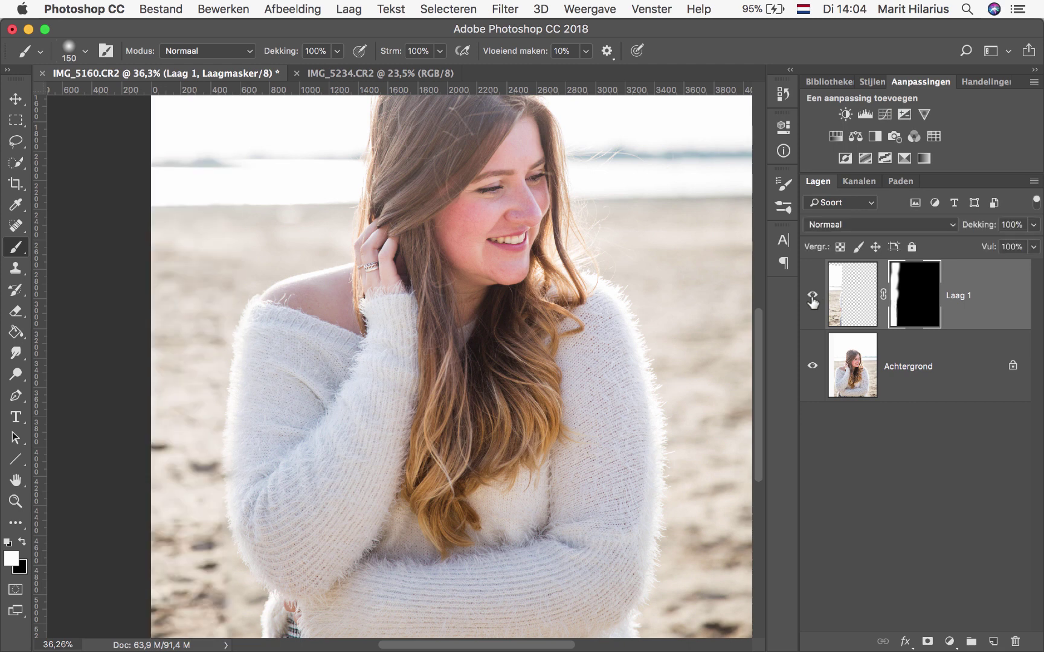
{"action": "left_click", "coordinate": [21, 542]}
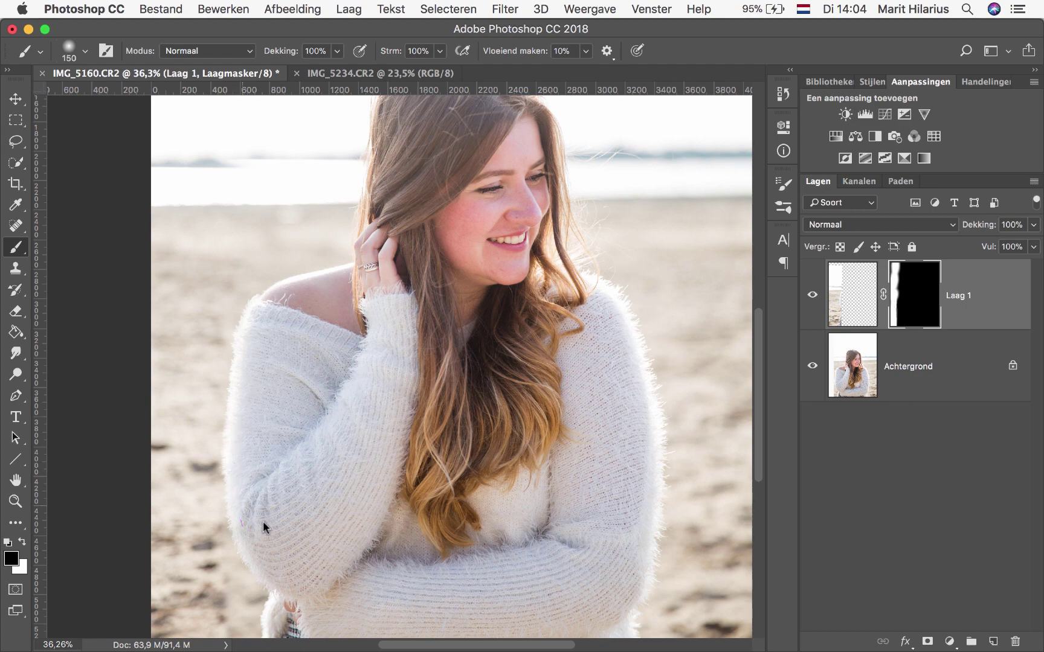
{"action": "scroll", "coordinate": [264, 521], "scroll_direction": "down", "scroll_amount": 3}
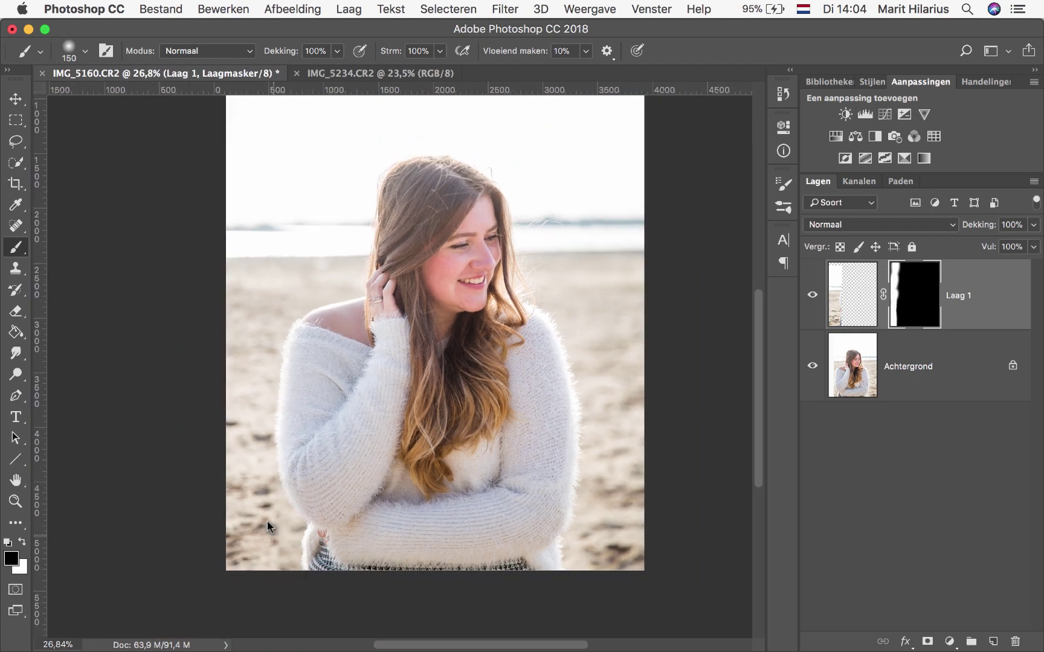
{"action": "scroll", "coordinate": [266, 520], "scroll_direction": "down", "scroll_amount": 2}
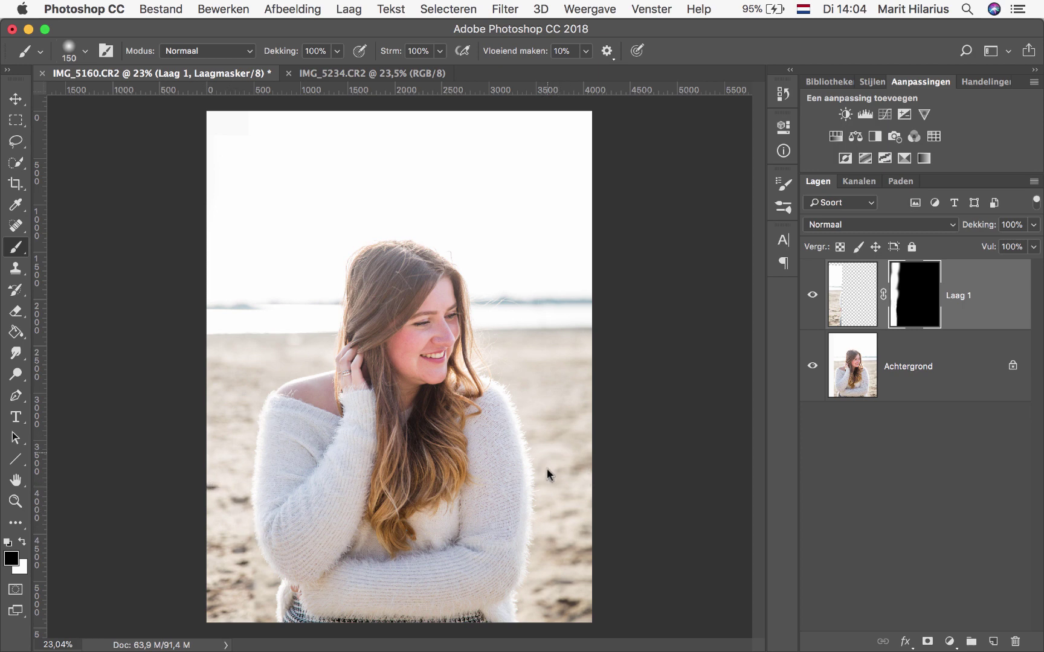
Step: Add an empty layer Laag 2 and set the Clone Stamp opacity to 80%
{"action": "left_click", "coordinate": [992, 641]}
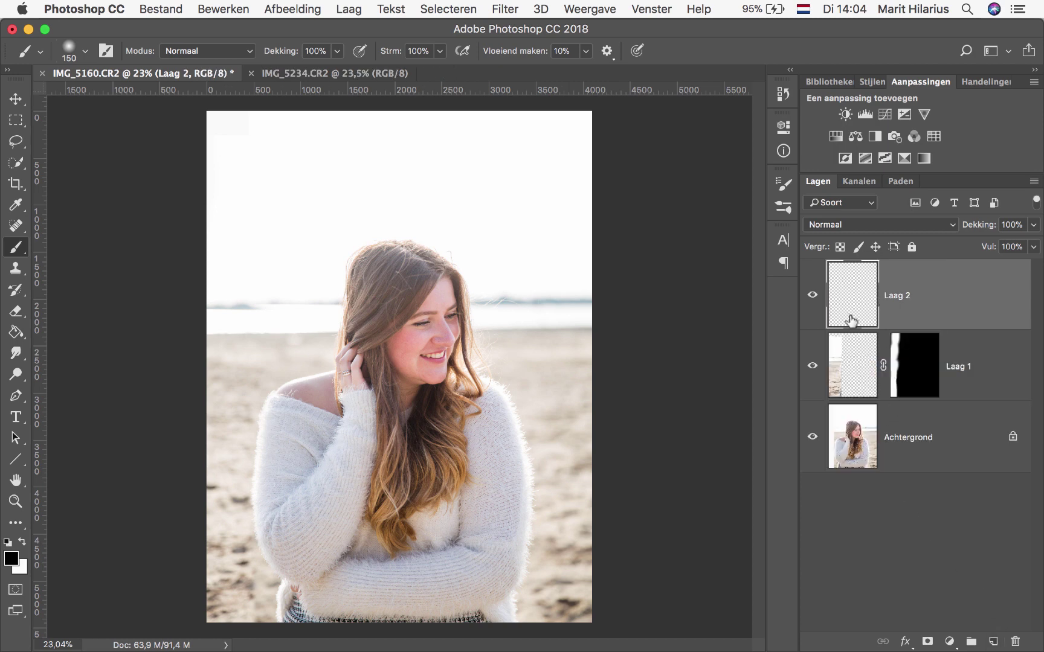
{"action": "left_click", "coordinate": [14, 268]}
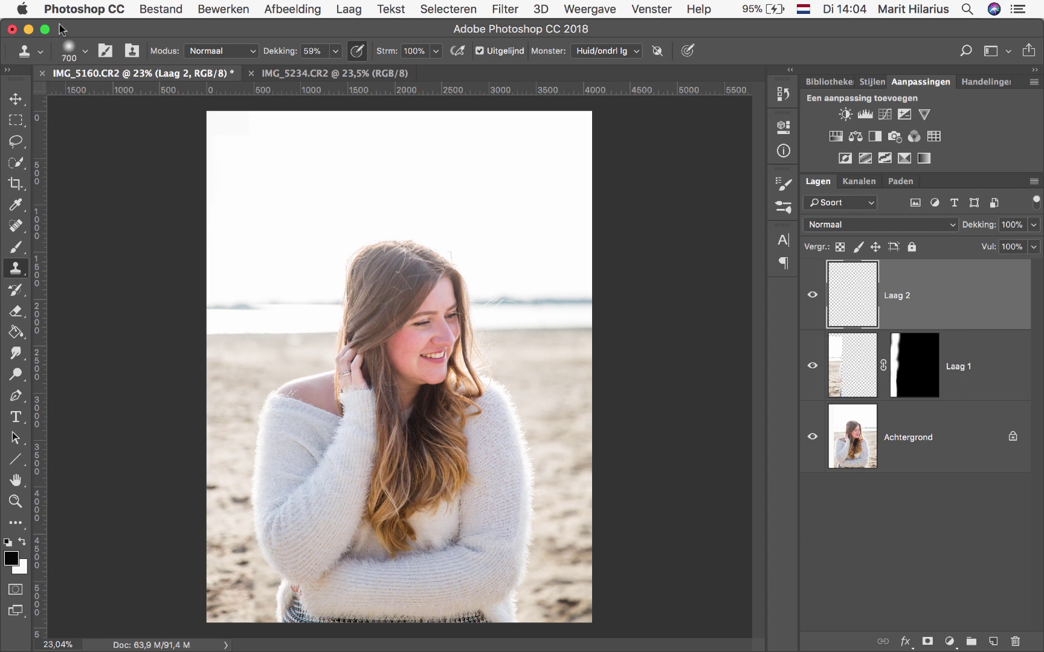
{"action": "left_click", "coordinate": [86, 52]}
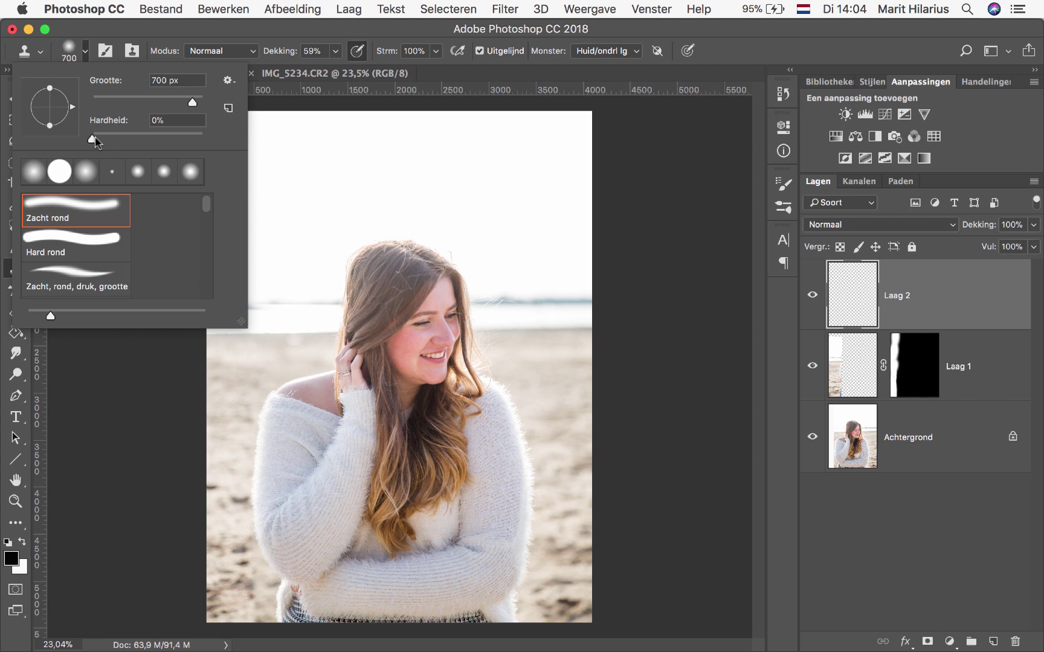
{"action": "left_click", "coordinate": [87, 37]}
{"action": "left_click", "coordinate": [336, 50]}
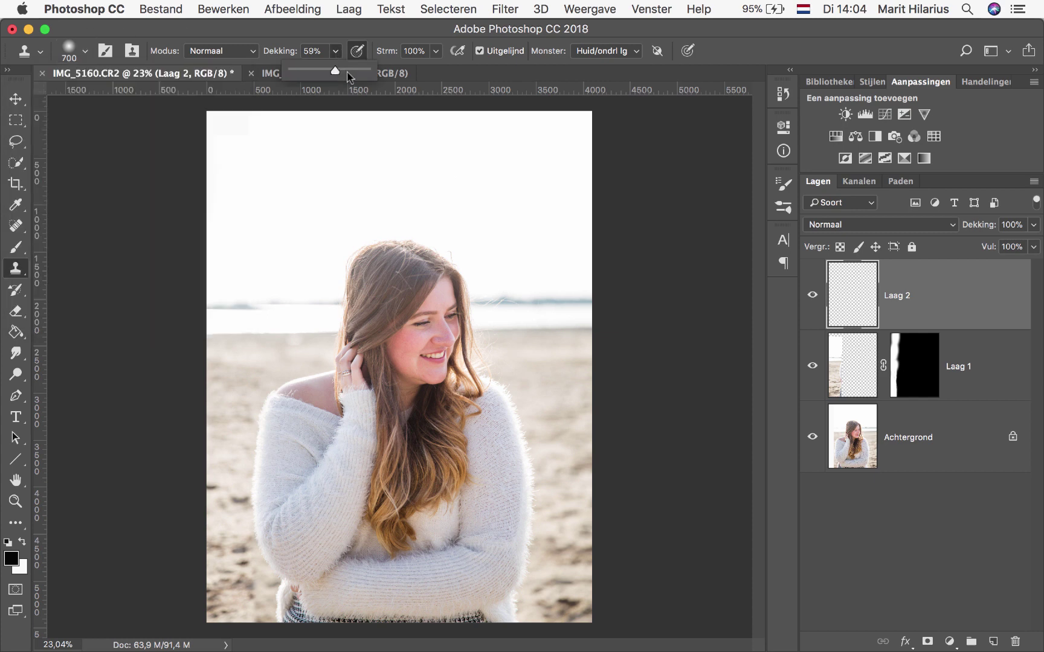
{"action": "left_click_drag", "start_coordinate": [339, 73], "coordinate": [359, 73]}
{"action": "left_click", "coordinate": [320, 30]}
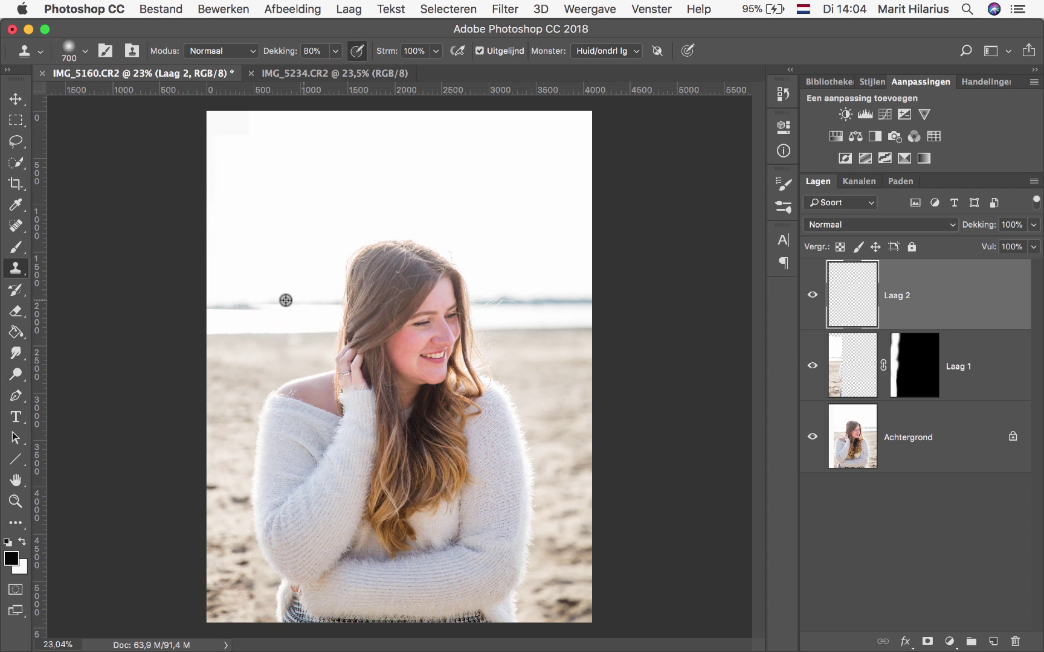
Step: Shrink the clone brush to 250 px and sample sand as the clone source
{"action": "left_click", "coordinate": [249, 299]}
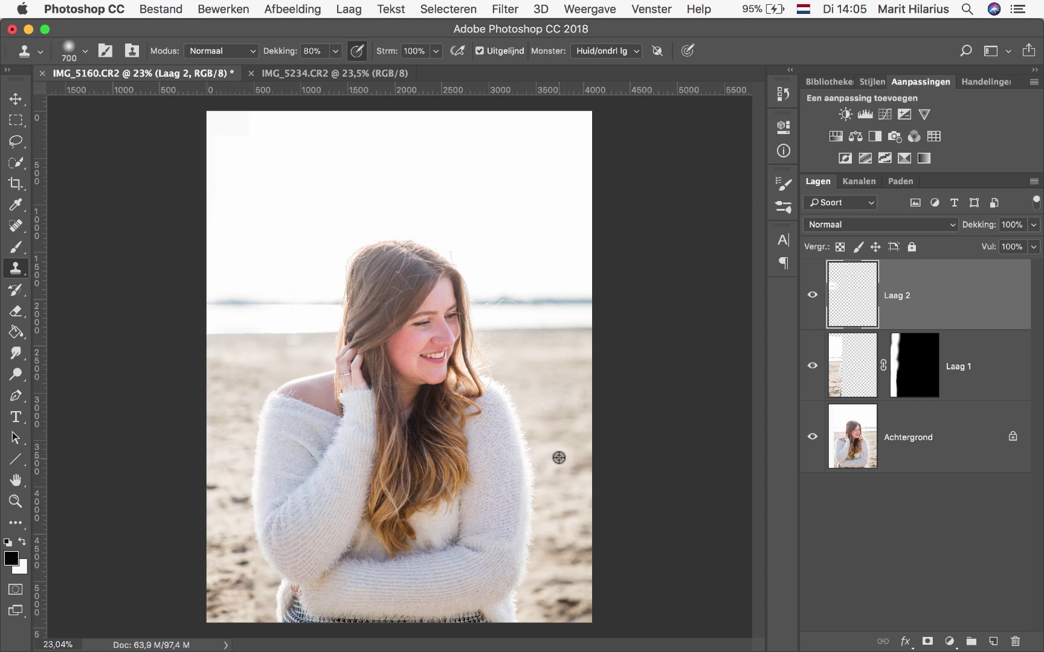
{"action": "key", "text": "bracketleft"}
{"action": "key", "text": "bracketleft"}
{"action": "left_click", "coordinate": [558, 395], "text": "alt"}
{"action": "left_click", "coordinate": [216, 487]}
Step: Clone-stamp sand over the lower-left seams on Laag 2, toggling layer visibility to compare
{"action": "left_click_drag", "start_coordinate": [216, 487], "coordinate": [240, 501]}
{"action": "scroll", "coordinate": [157, 494], "scroll_direction": "down", "scroll_amount": 2}
{"action": "scroll", "coordinate": [157, 495], "scroll_direction": "down", "scroll_amount": 2}
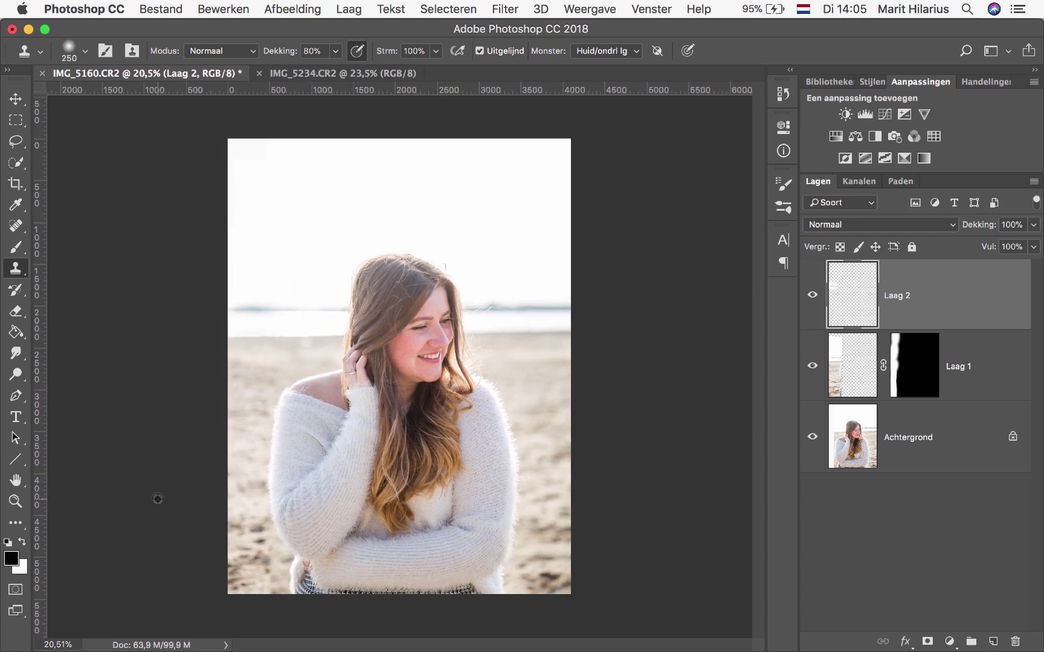
{"action": "scroll", "coordinate": [157, 497], "scroll_direction": "down", "scroll_amount": 2}
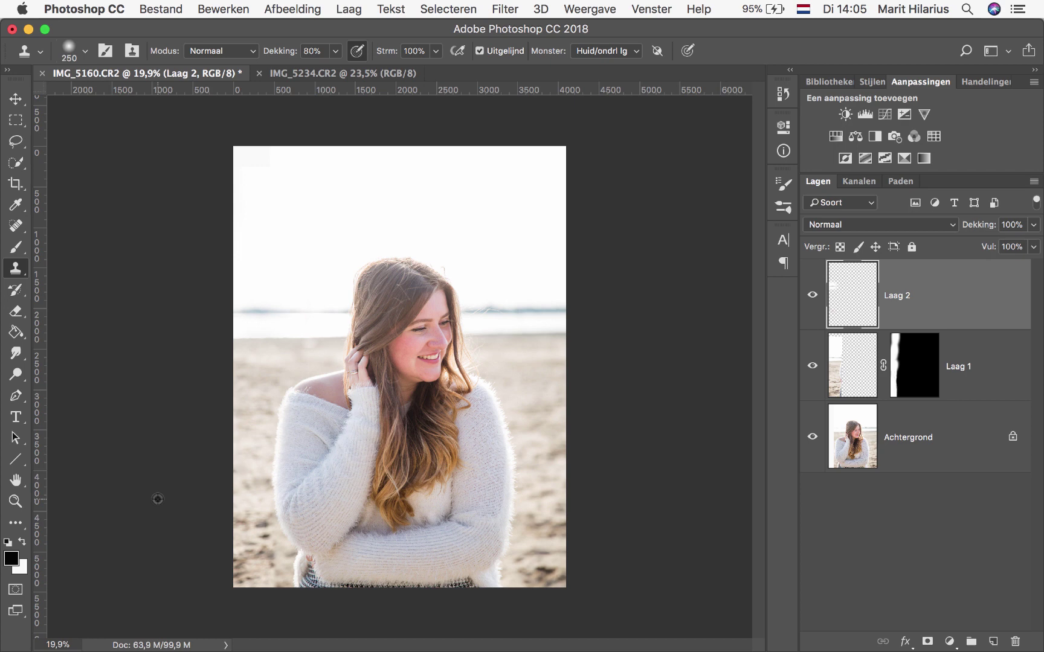
{"action": "left_click", "coordinate": [812, 295]}
{"action": "left_click", "coordinate": [813, 364]}
{"action": "left_click", "coordinate": [812, 294]}
{"action": "left_click", "coordinate": [543, 423], "text": "alt"}
{"action": "left_click_drag", "start_coordinate": [272, 552], "coordinate": [268, 565]}
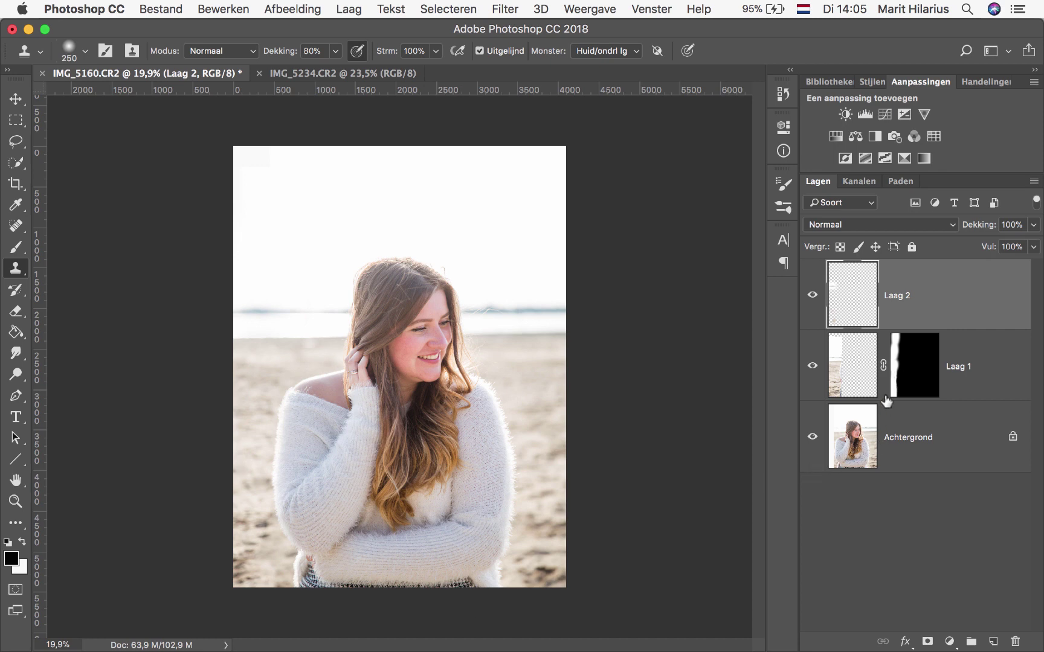
Step: Play the MH Specials 'One With Nature' action, adding Curven, Kleurbalans and gradient-map layers
{"action": "left_click", "coordinate": [992, 85]}
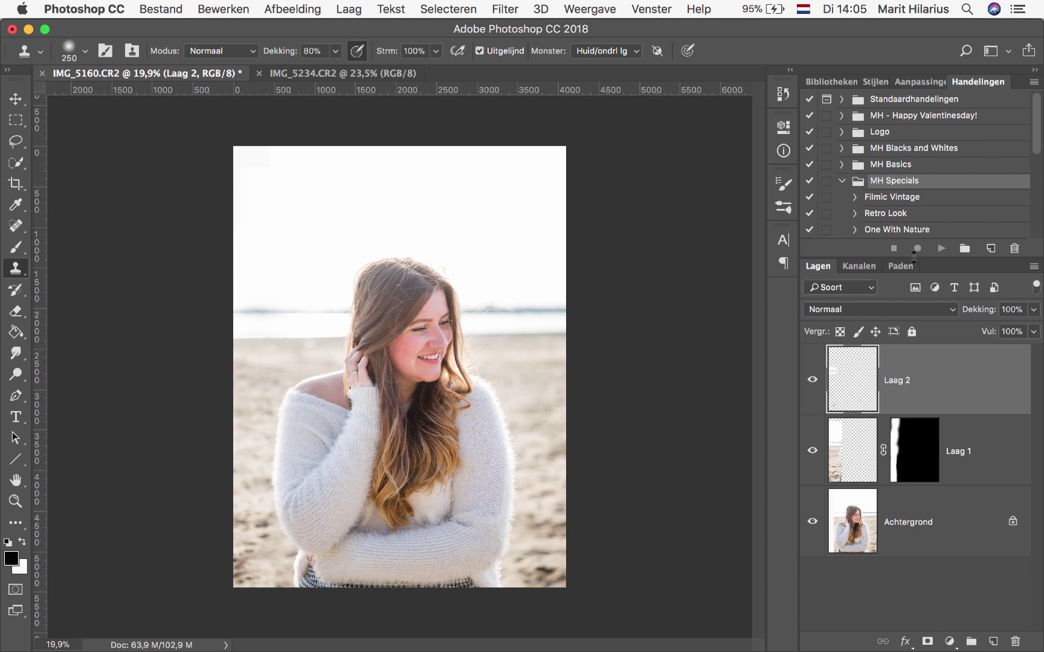
{"action": "left_click_drag", "start_coordinate": [912, 256], "coordinate": [909, 296]}
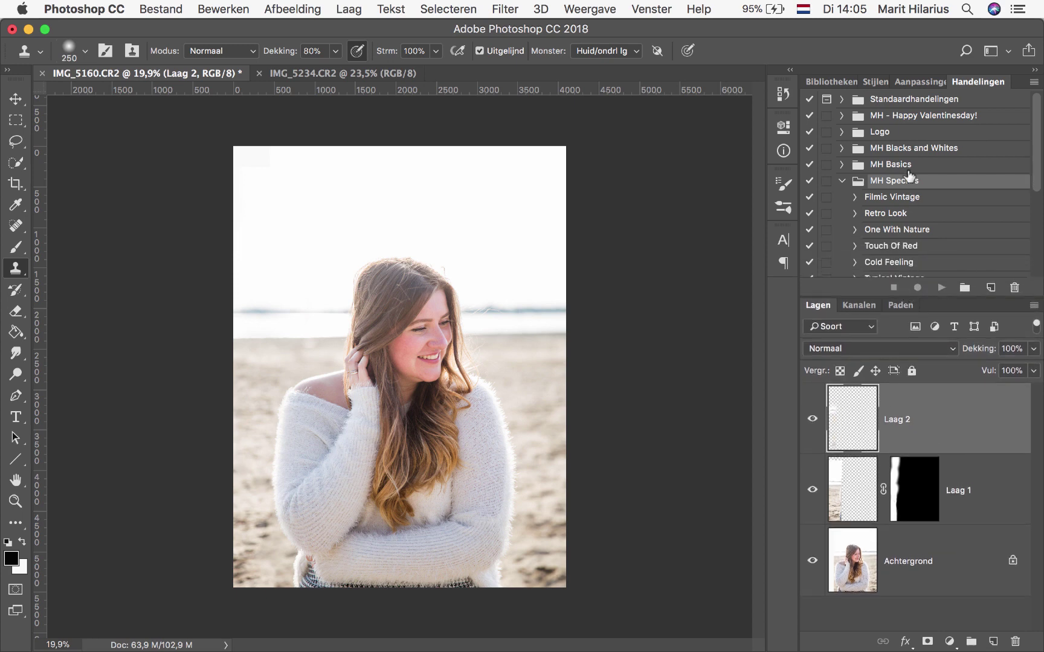
{"action": "left_click", "coordinate": [898, 231]}
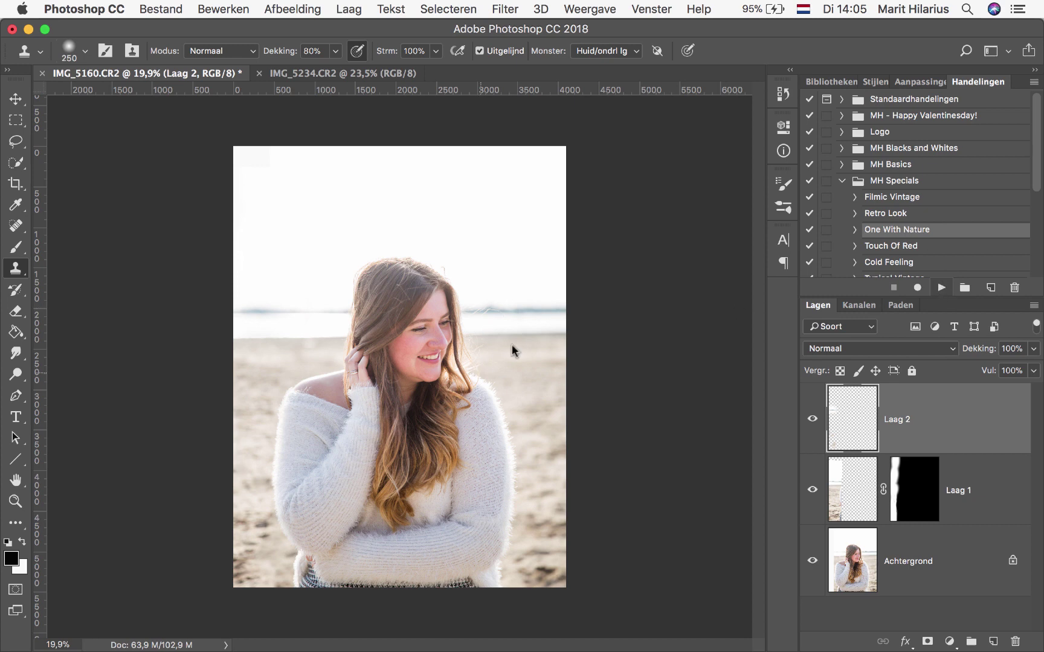
{"action": "left_click", "coordinate": [941, 289]}
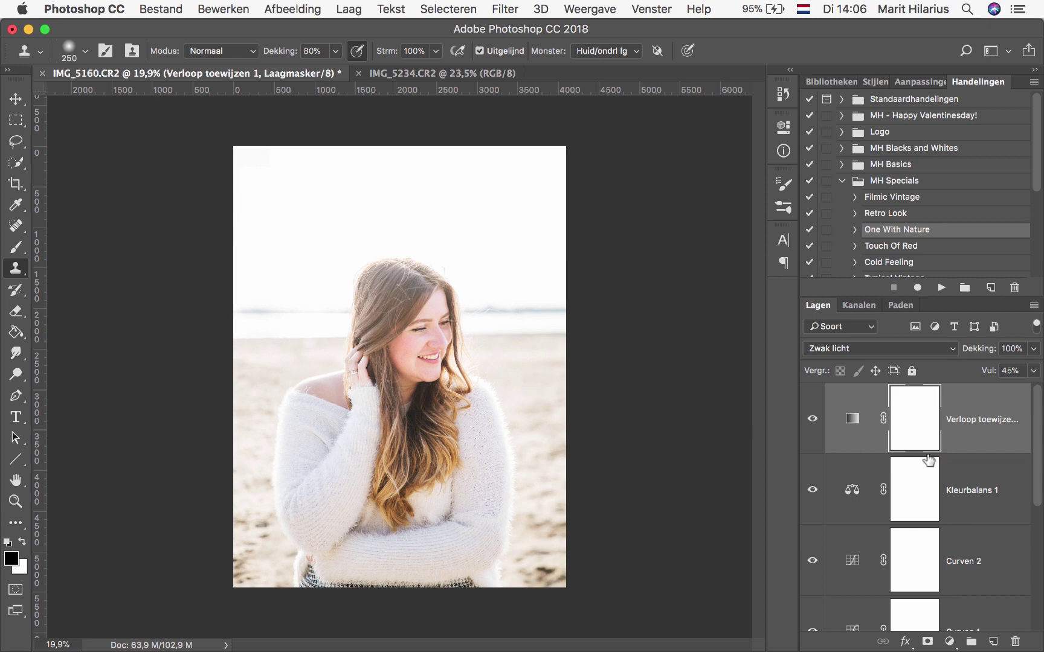
{"action": "scroll", "coordinate": [929, 460], "scroll_direction": "down", "scroll_amount": 2}
{"action": "scroll", "coordinate": [932, 459], "scroll_direction": "down", "scroll_amount": 3}
Step: Compare Curven 1 on and off, then lower its opacity to 39%
{"action": "left_click", "coordinate": [976, 538]}
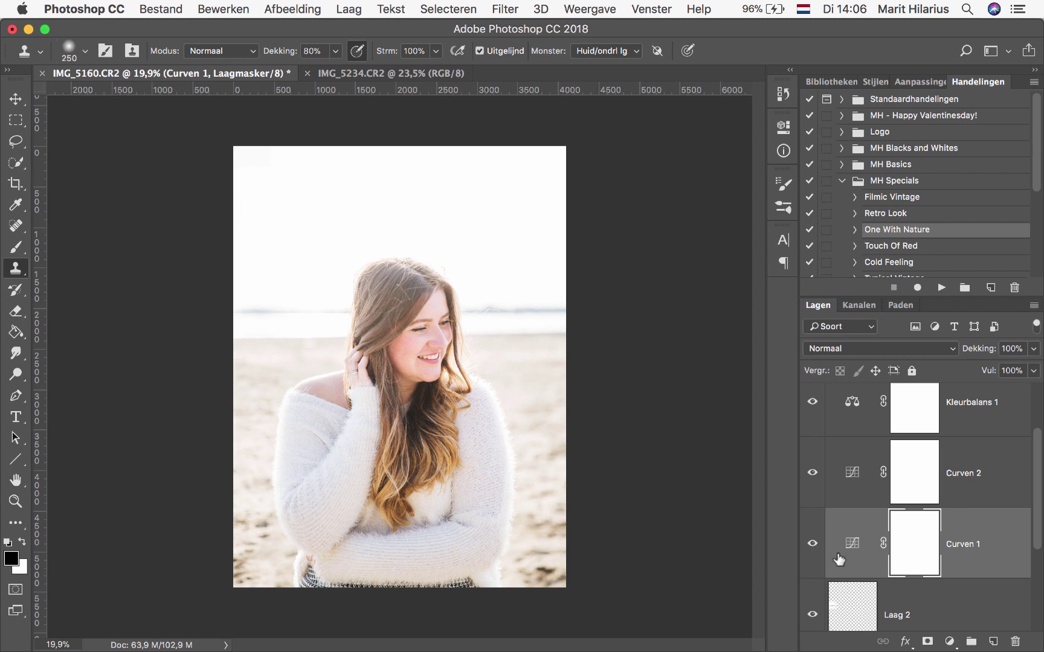
{"action": "left_click", "coordinate": [811, 545]}
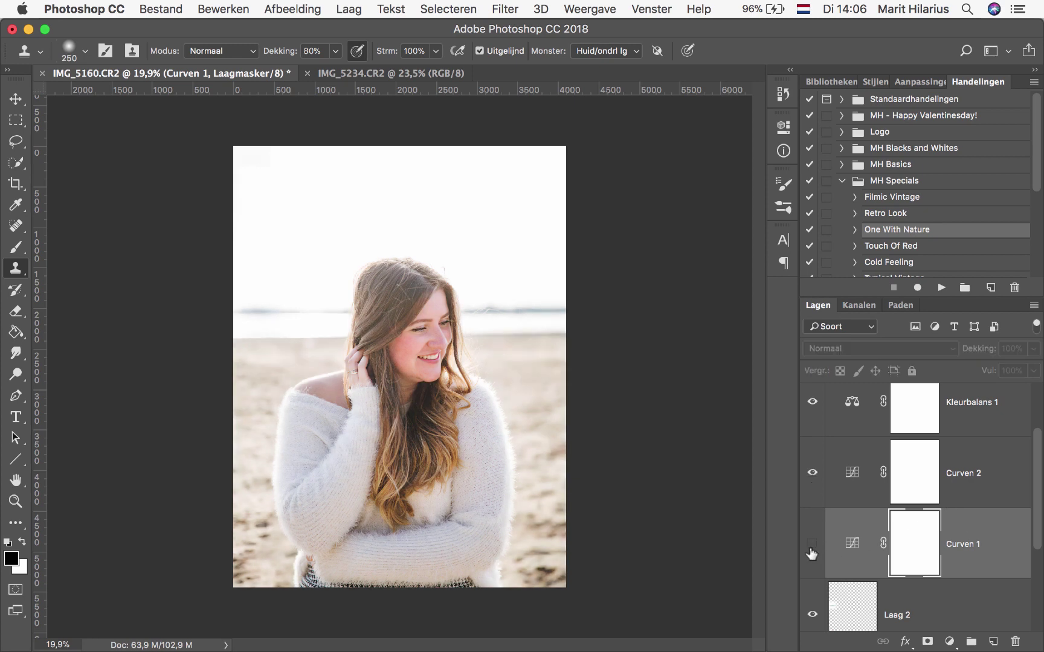
{"action": "left_click", "coordinate": [1033, 349]}
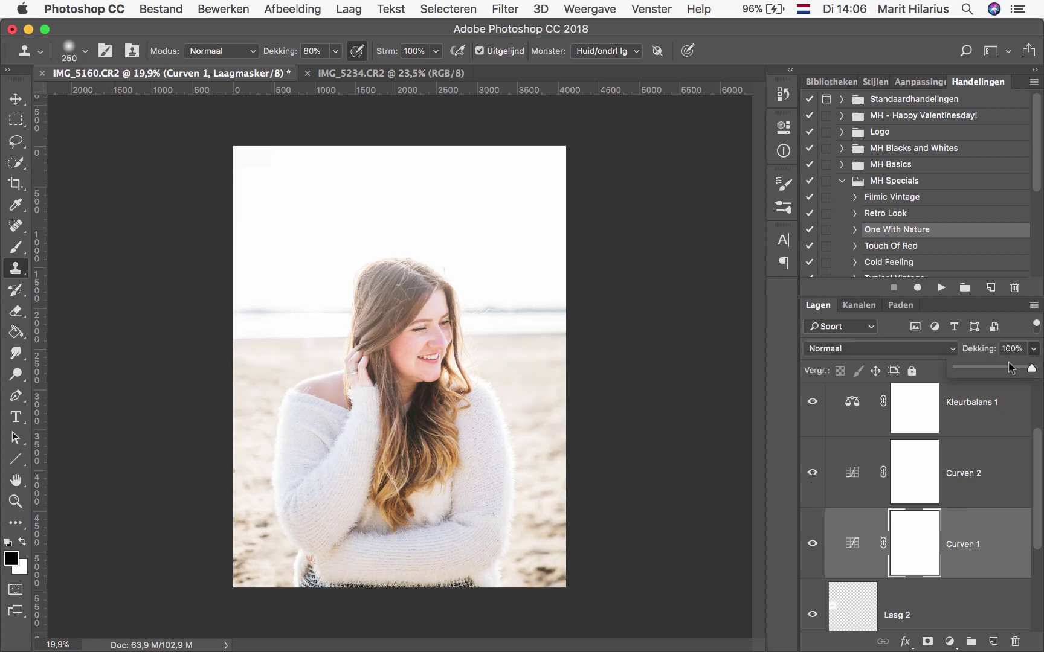
{"action": "left_click_drag", "start_coordinate": [1009, 369], "coordinate": [985, 370]}
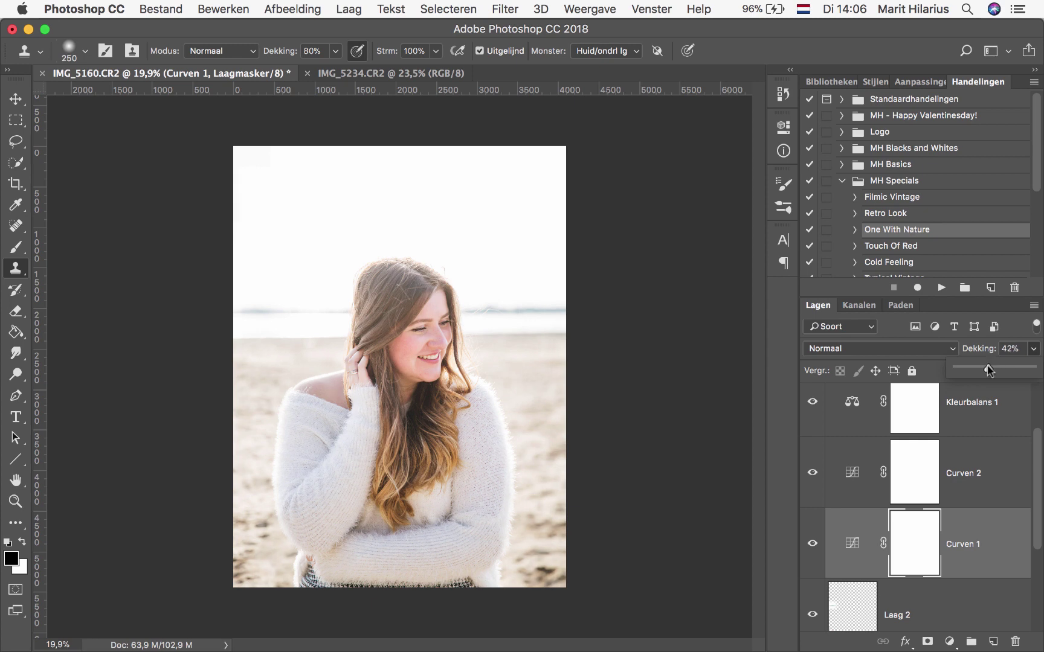
Step: Group Curven 2, Verloop toewijzen 1 and the other adjustment layers into Groep 1, then toggle it to compare
{"action": "left_click", "coordinate": [975, 466]}
{"action": "scroll", "coordinate": [978, 481], "scroll_direction": "up", "scroll_amount": 2}
{"action": "left_click", "coordinate": [976, 423]}
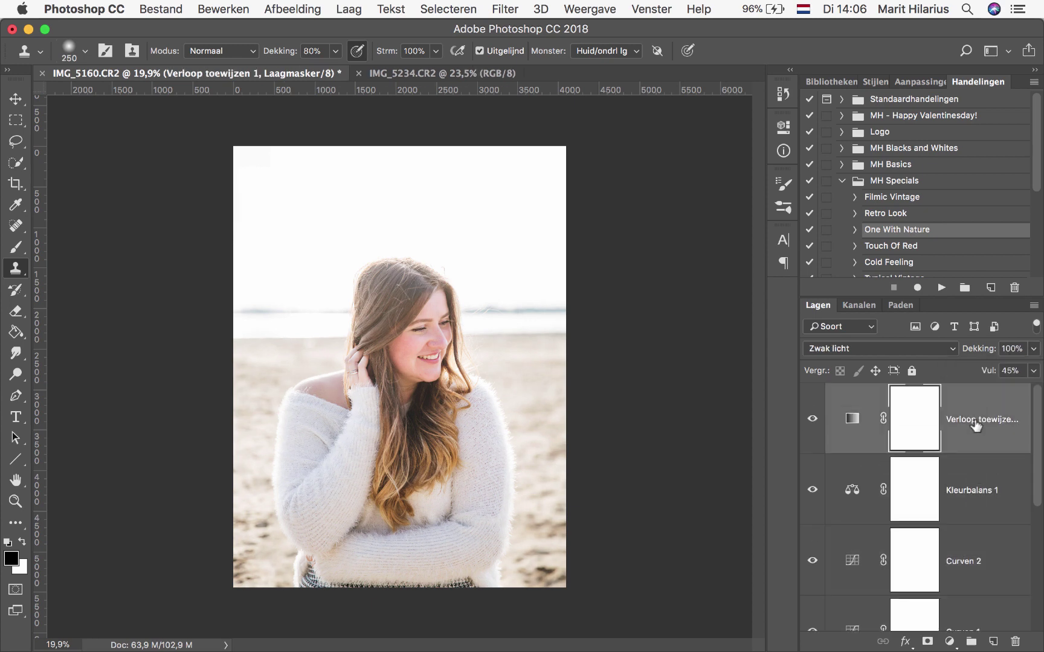
{"action": "scroll", "coordinate": [976, 423], "scroll_direction": "down", "scroll_amount": 2}
{"action": "left_click", "coordinate": [971, 509], "text": "shift"}
{"action": "key", "text": "super+g"}
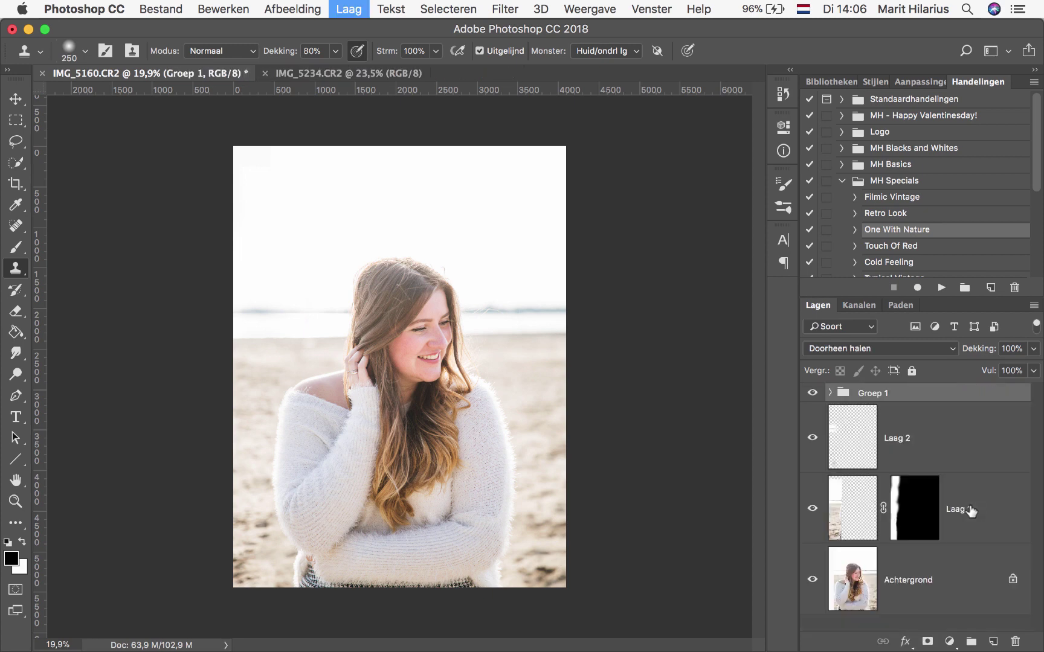
{"action": "left_click", "coordinate": [813, 393]}
{"action": "left_click", "coordinate": [813, 393]}
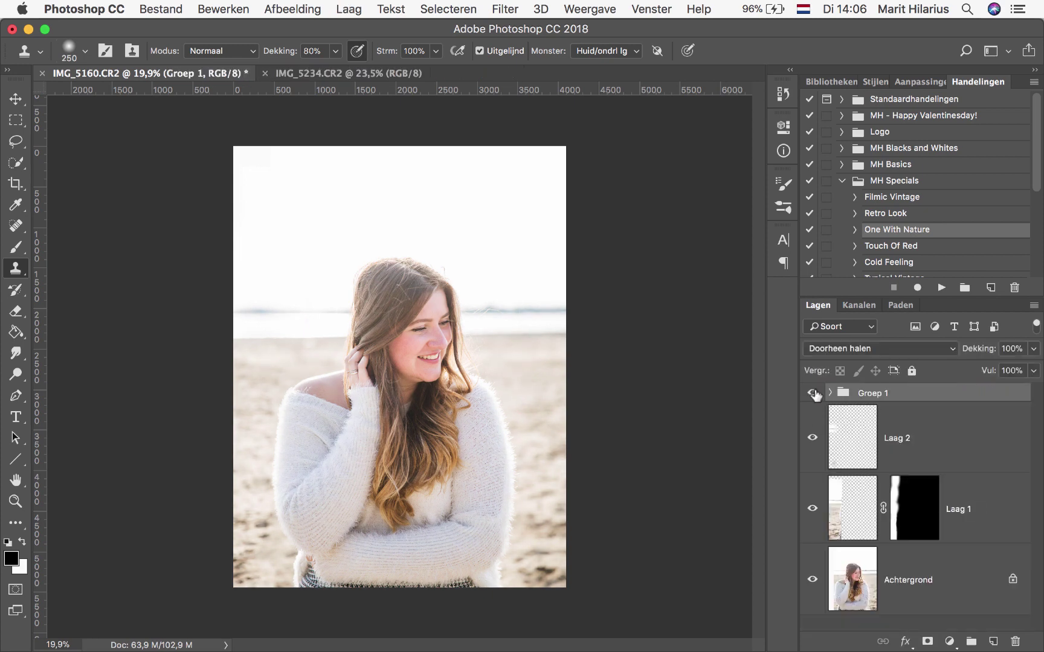